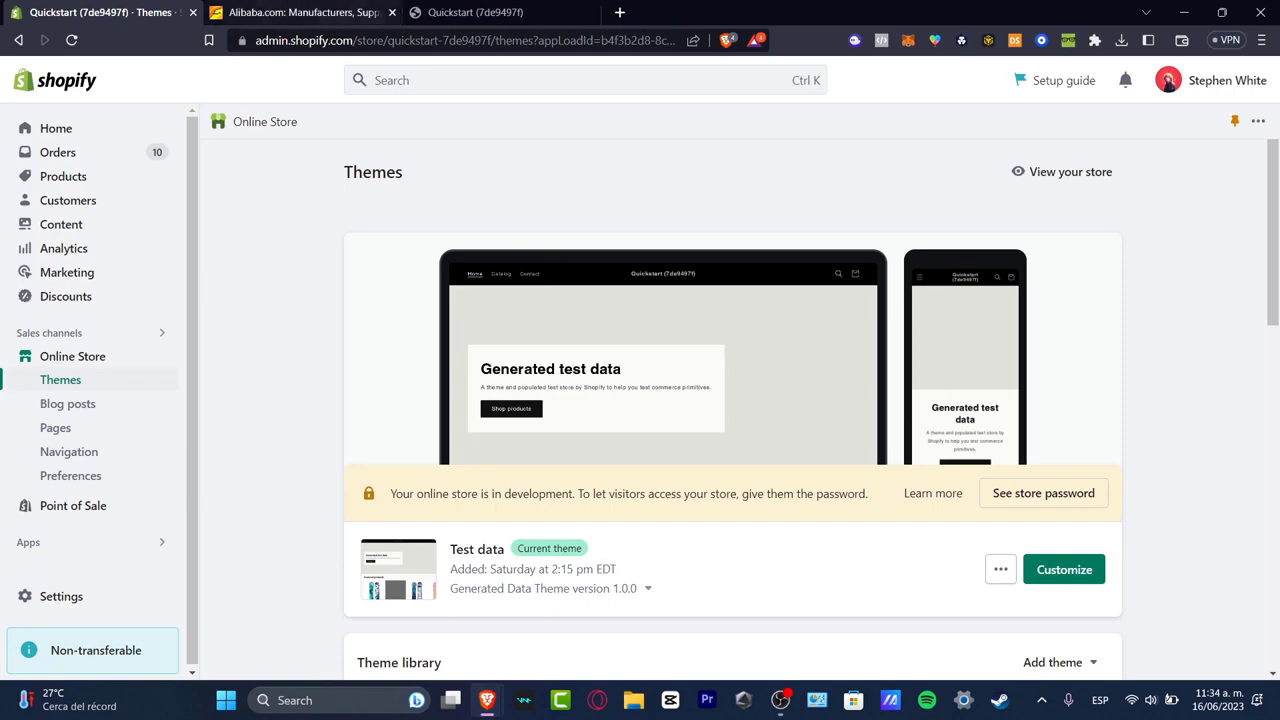
Step: Switch from the Shopify admin to the Alibaba.com home page and examine its product categories, prices and minimum order quantities
{"action": "left_click", "coordinate": [305, 12]}
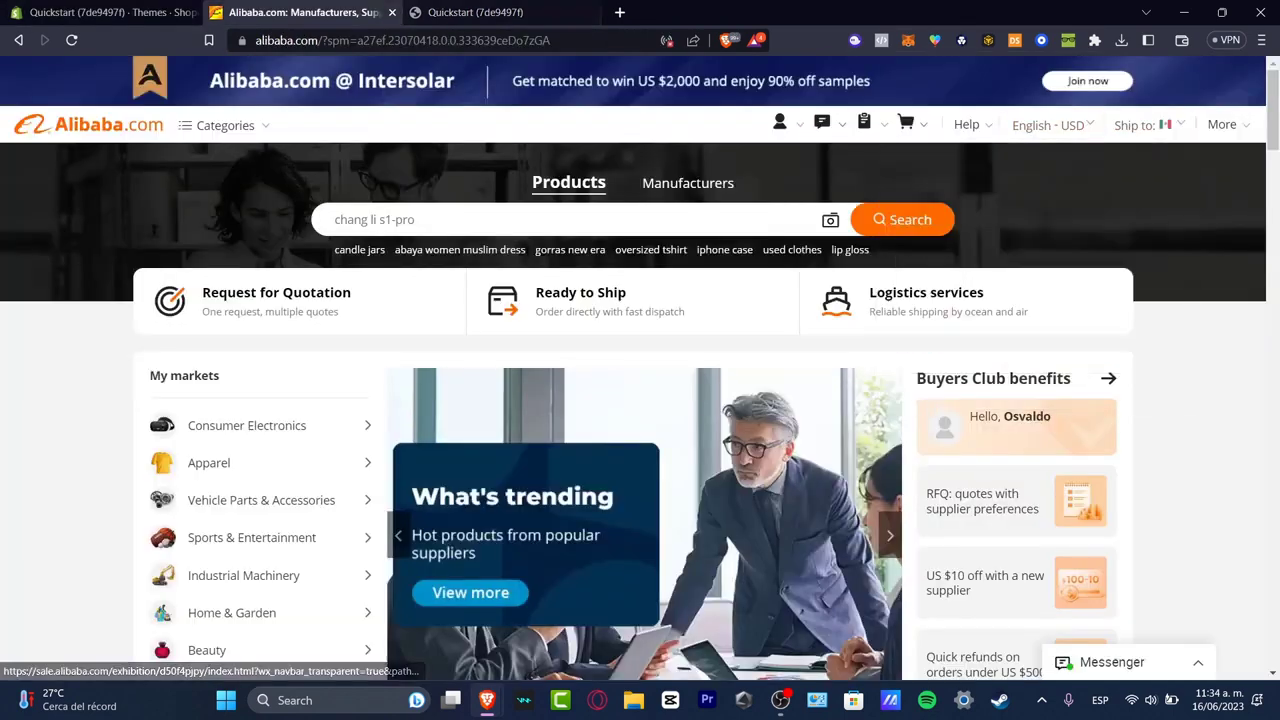
{"action": "left_click", "coordinate": [112, 12]}
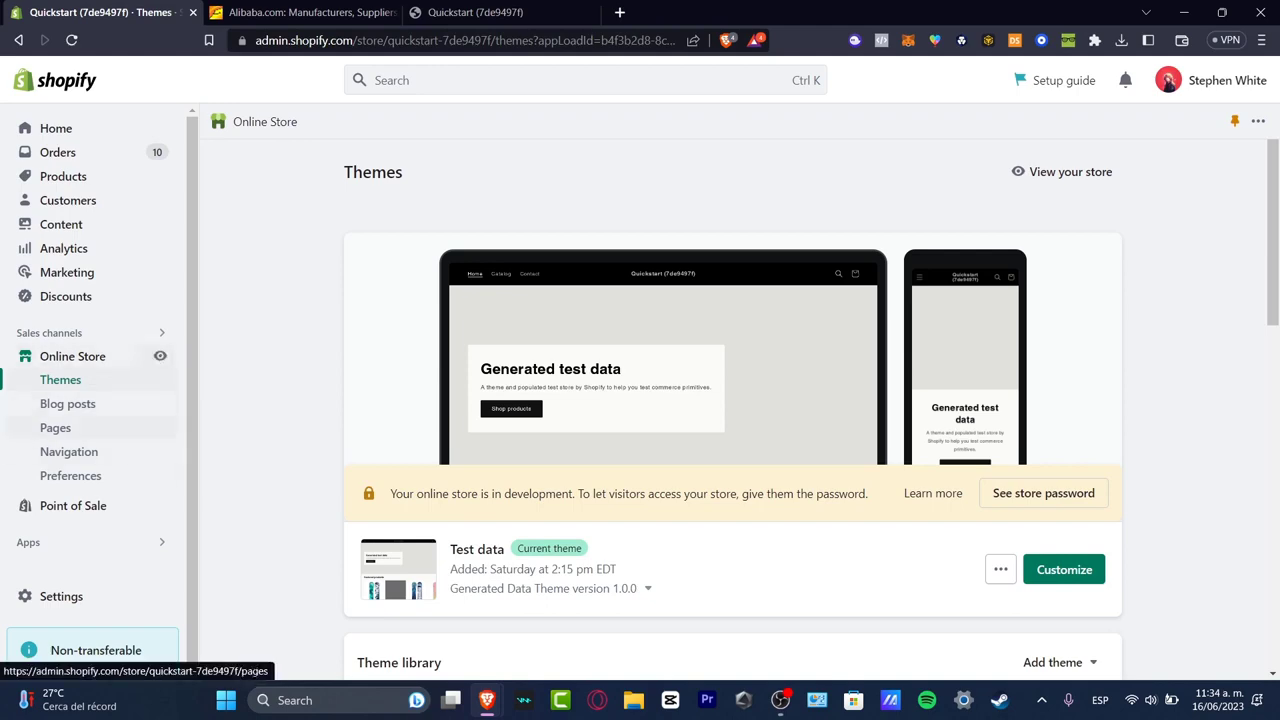
{"action": "left_click", "coordinate": [305, 12]}
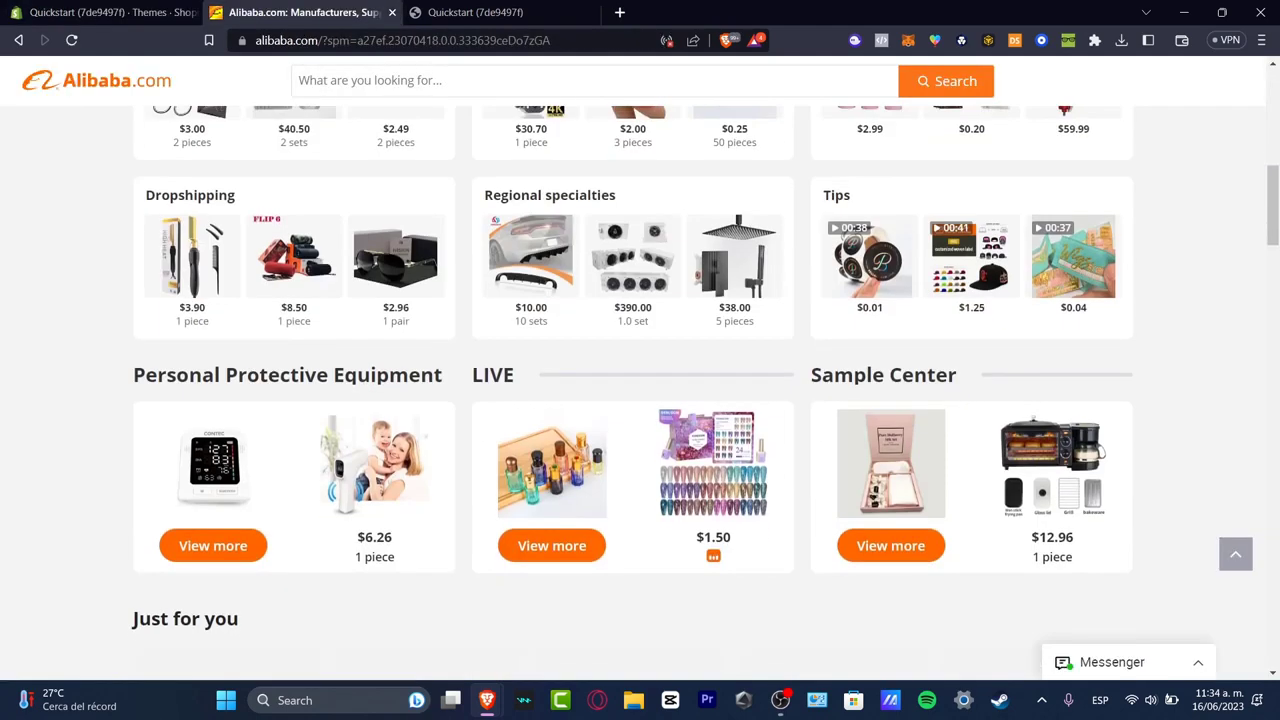
{"action": "scroll", "coordinate": [640, 368], "scroll_direction": "up", "scroll_amount": 10}
{"action": "scroll", "coordinate": [640, 368], "scroll_direction": "down", "scroll_amount": 10}
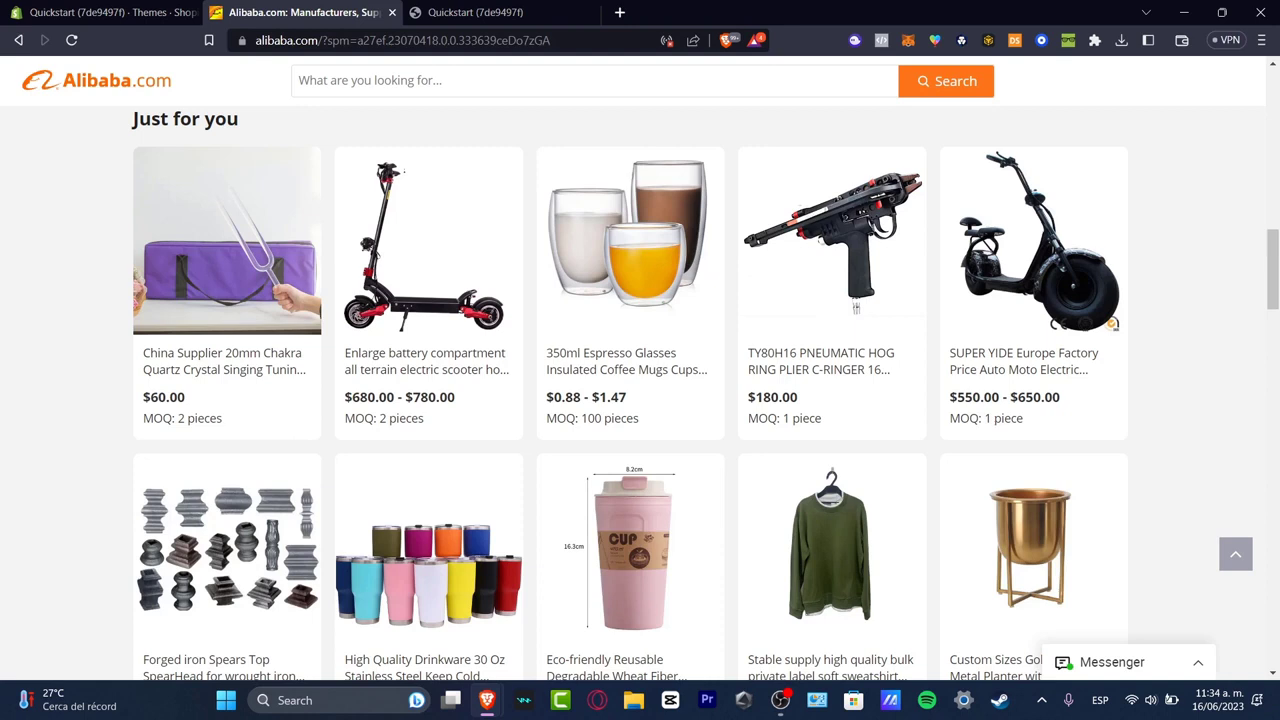
{"action": "scroll", "coordinate": [640, 390], "scroll_direction": "down", "scroll_amount": 5}
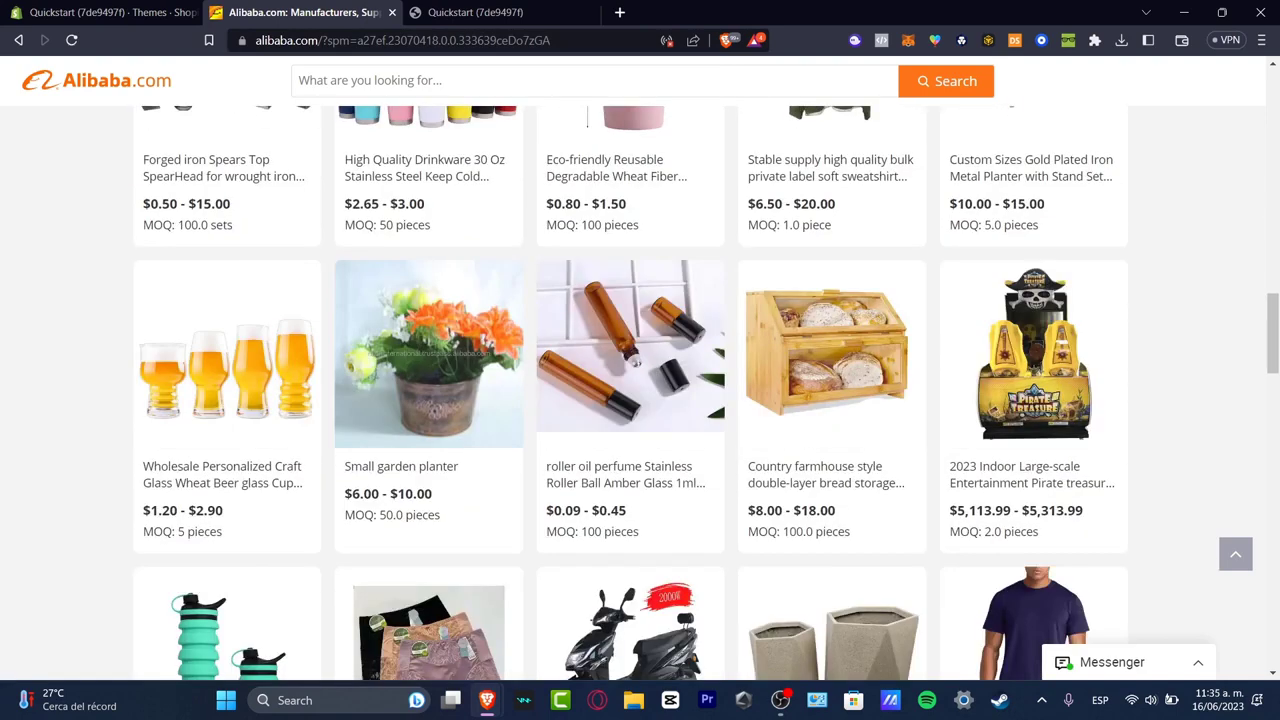
{"action": "scroll", "coordinate": [640, 390], "scroll_direction": "down", "scroll_amount": 3}
{"action": "scroll", "coordinate": [640, 390], "scroll_direction": "down", "scroll_amount": 3}
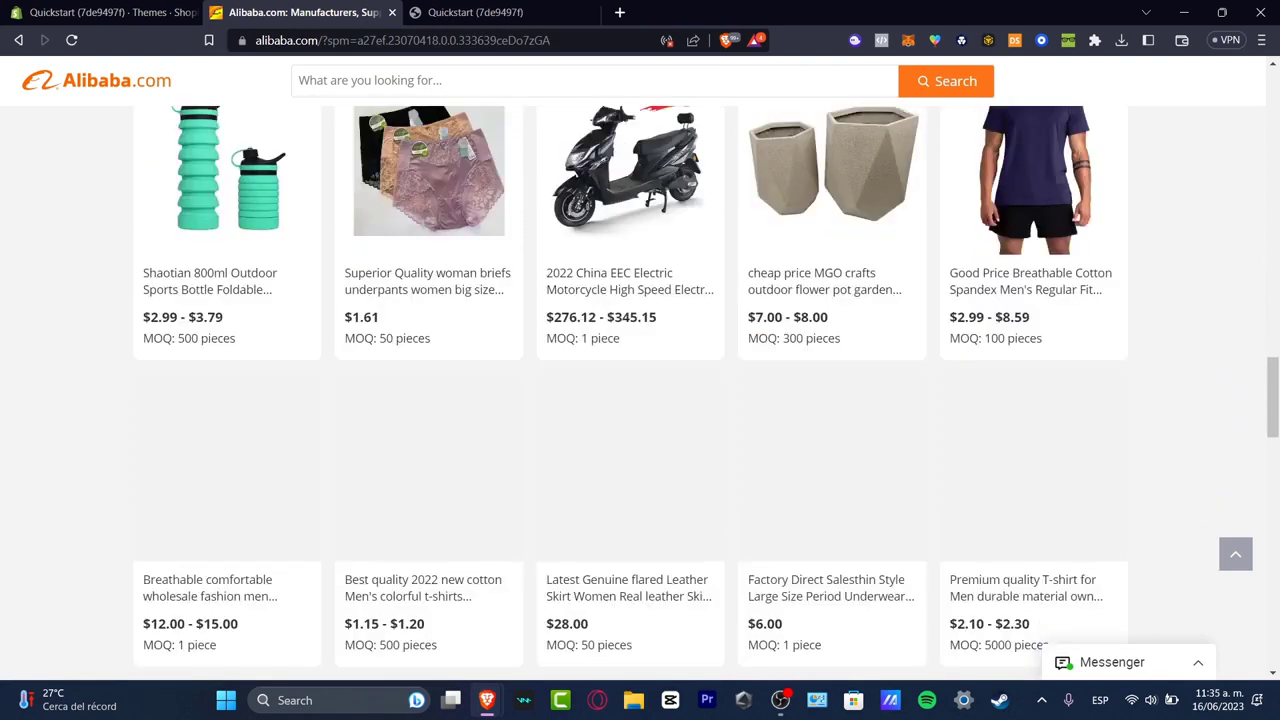
{"action": "scroll", "coordinate": [640, 390], "scroll_direction": "down", "scroll_amount": 5}
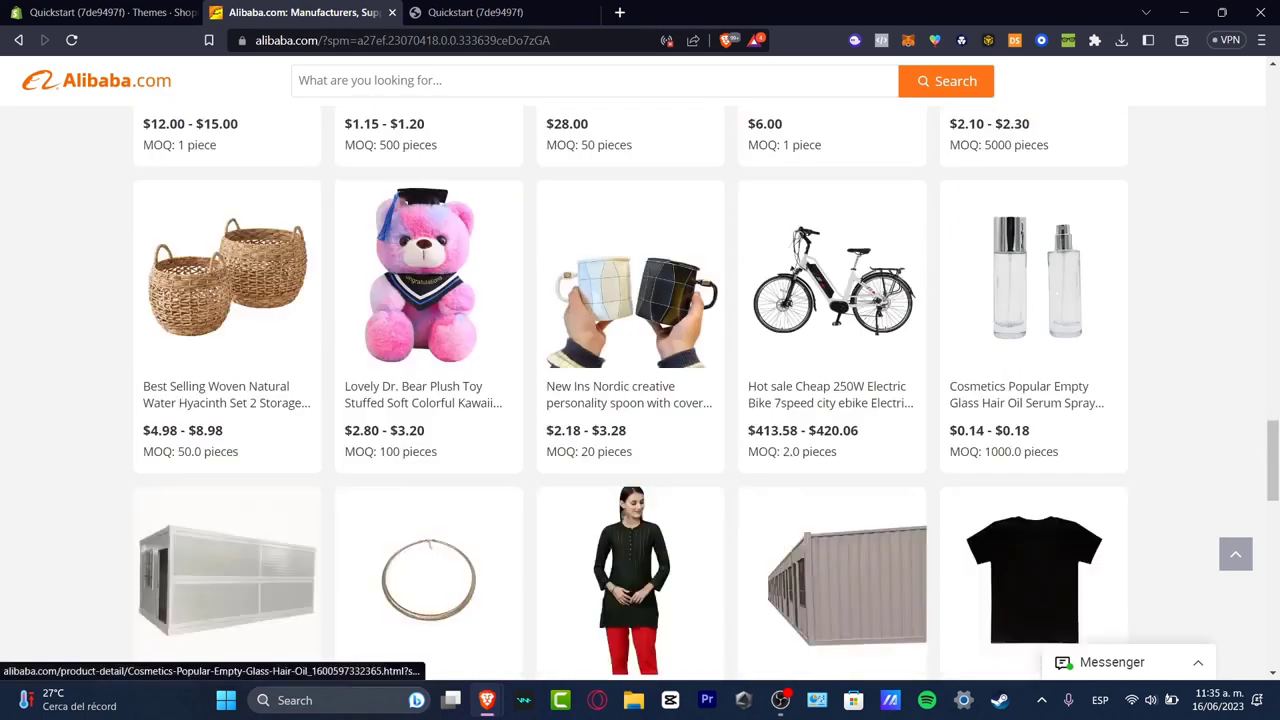
{"action": "scroll", "coordinate": [1030, 300], "scroll_direction": "up", "scroll_amount": 15}
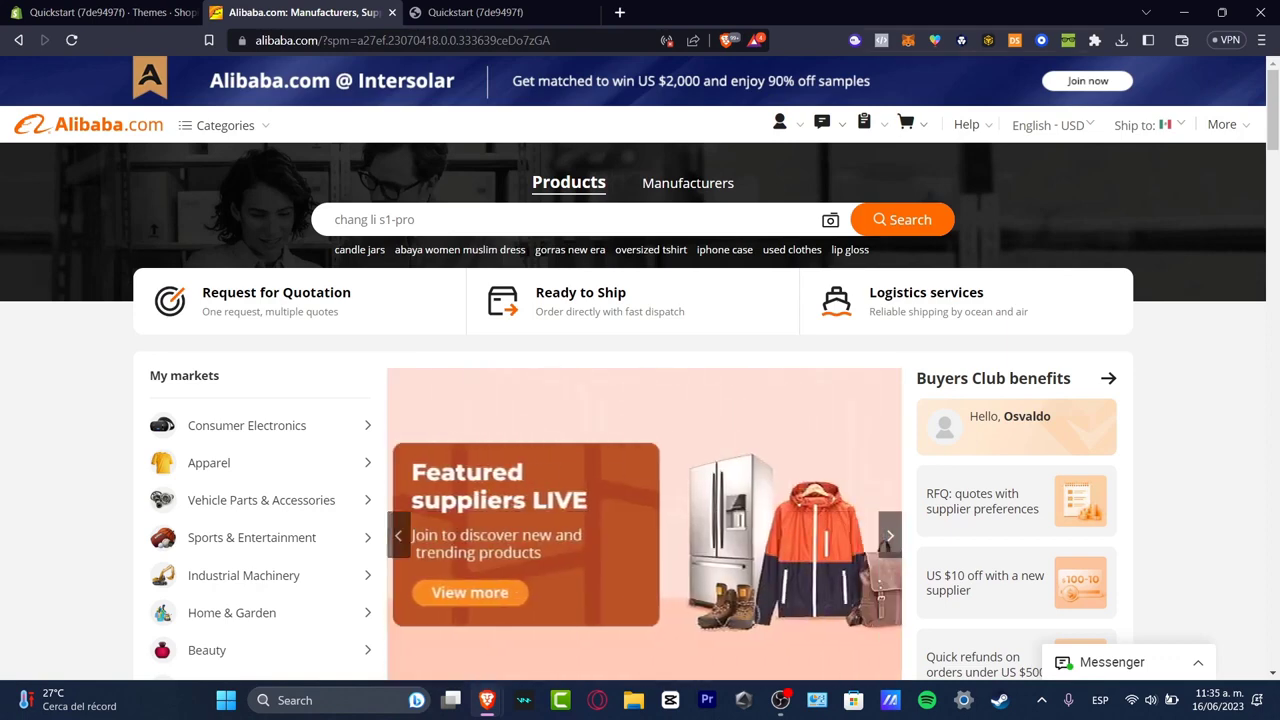
Step: Return to the Shopify admin and open the installed Dropshipping-Alibaba Official app
{"action": "left_click", "coordinate": [104, 13]}
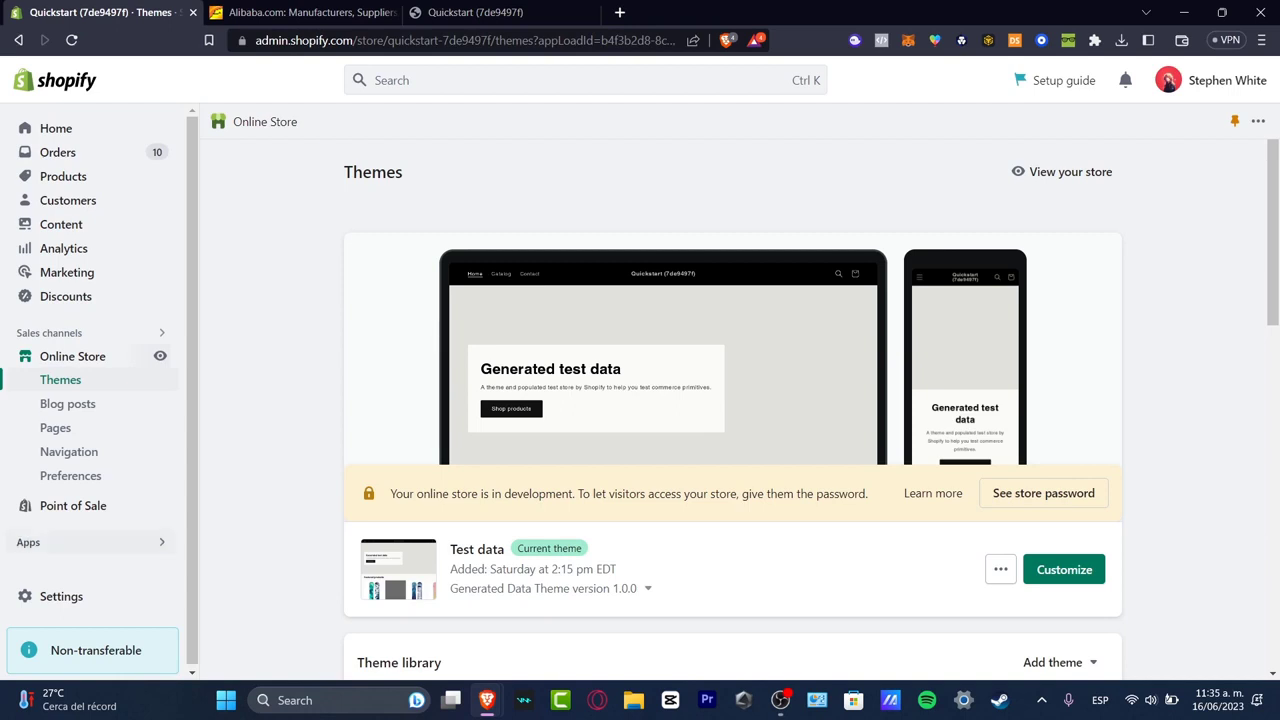
{"action": "left_click", "coordinate": [28, 542]}
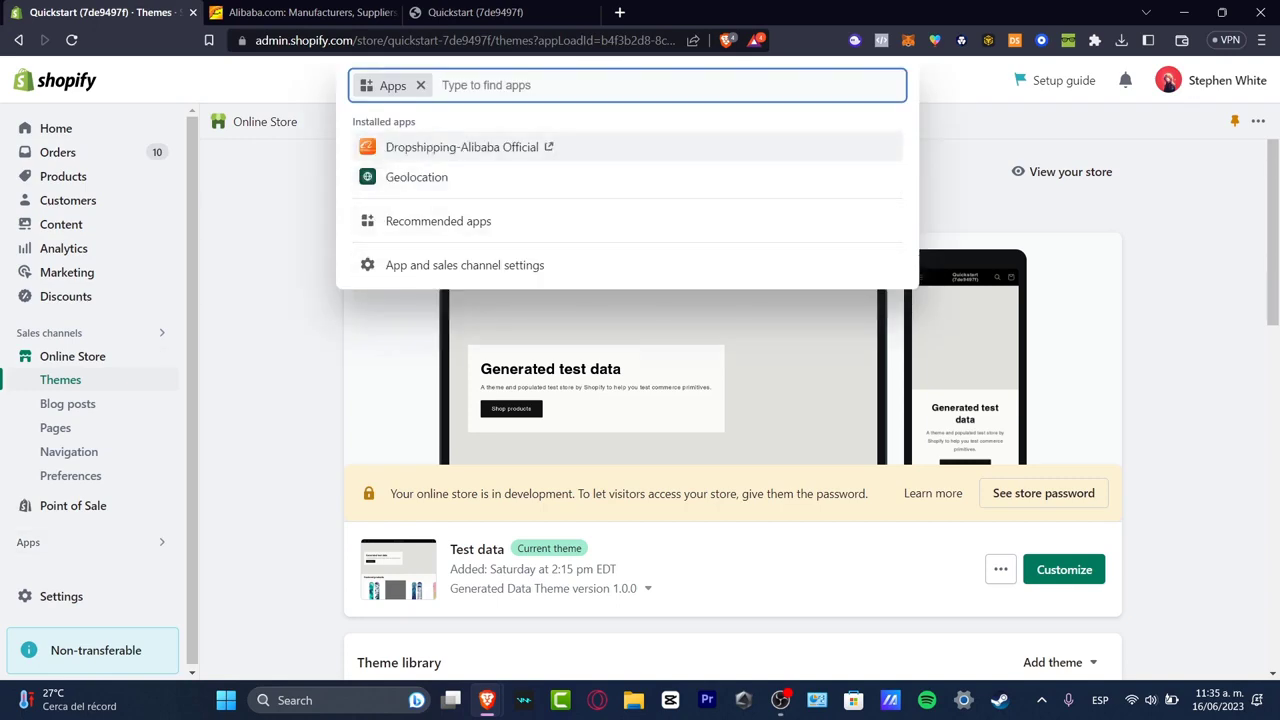
{"action": "left_click", "coordinate": [302, 13]}
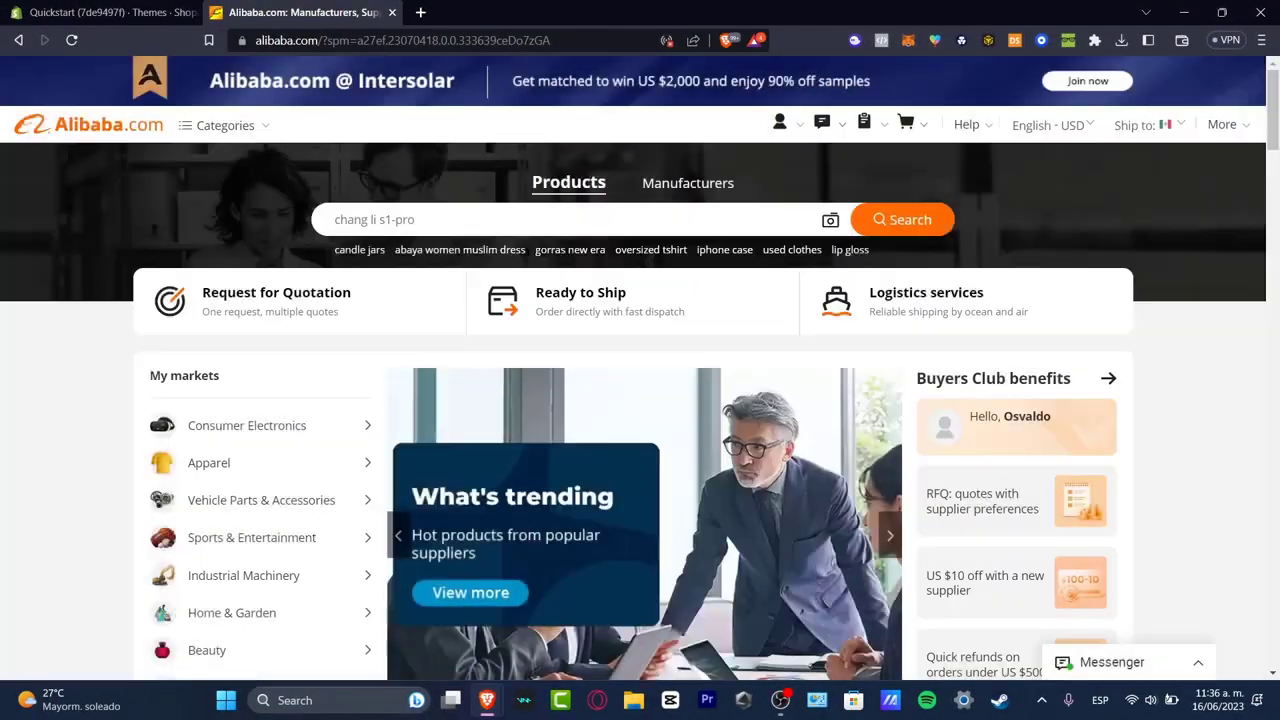
{"action": "left_click", "coordinate": [105, 12]}
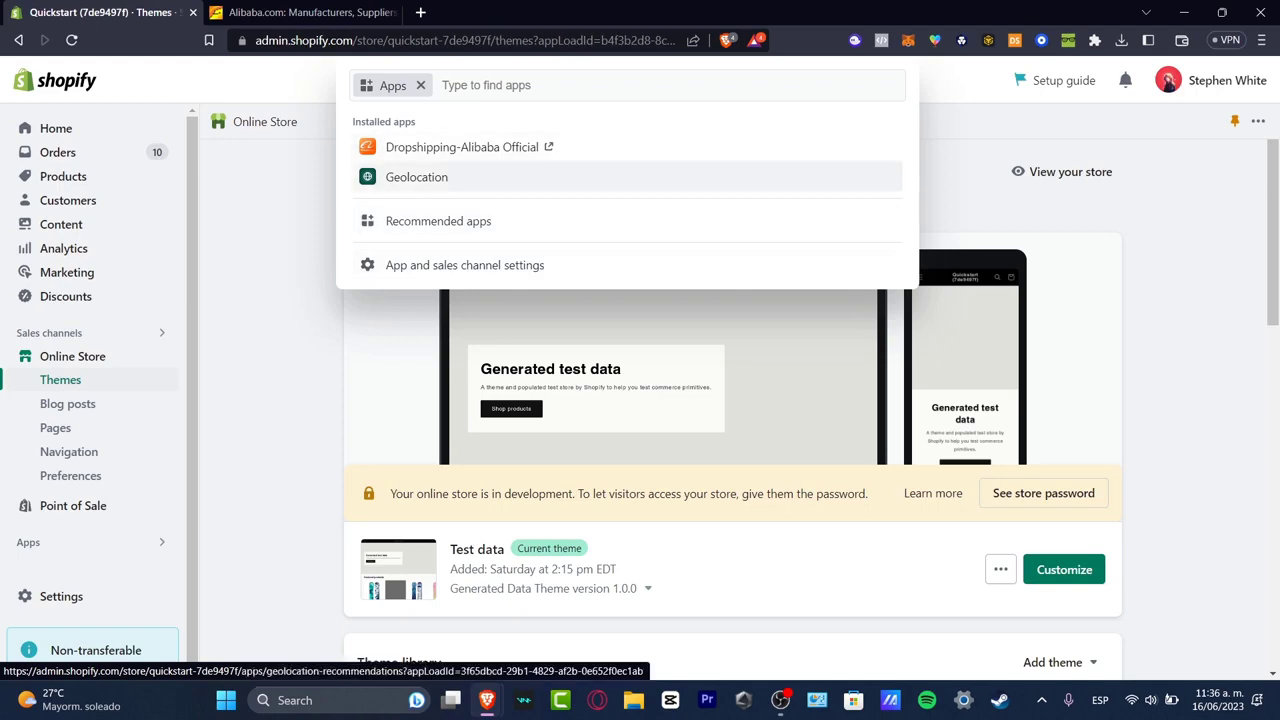
{"action": "left_click", "coordinate": [305, 12]}
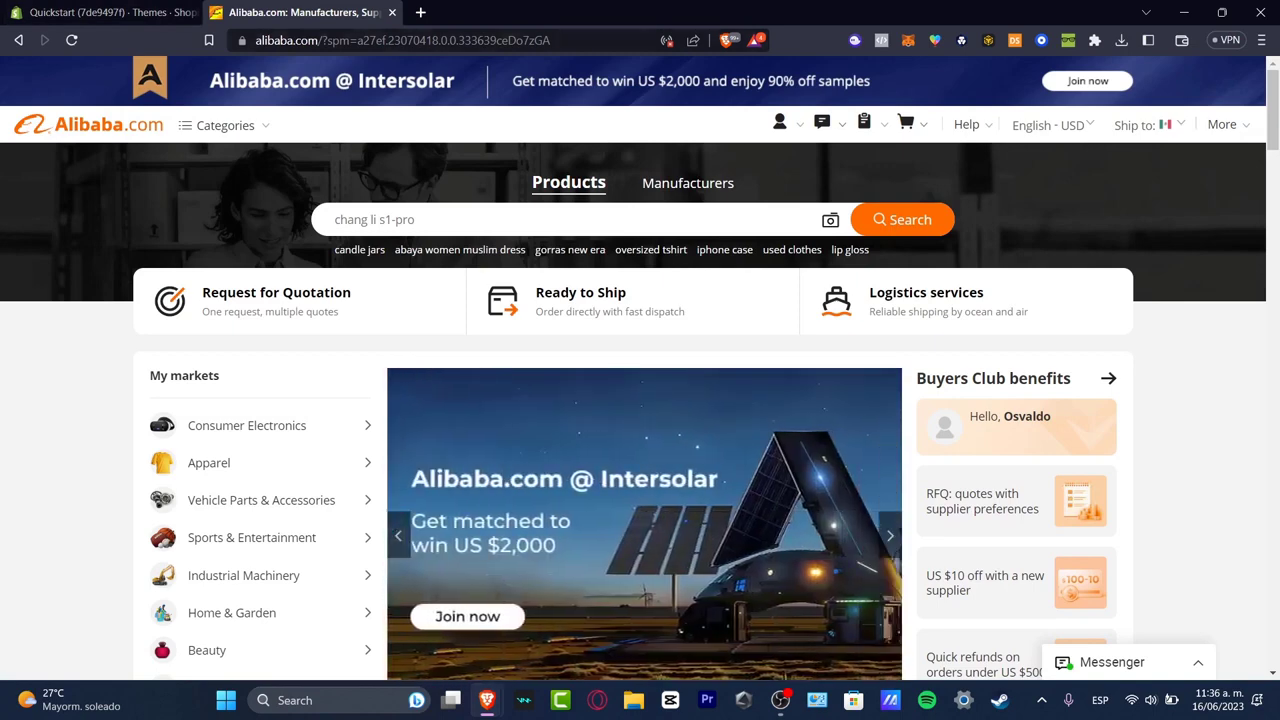
{"action": "left_click", "coordinate": [110, 12]}
{"action": "left_click", "coordinate": [305, 12]}
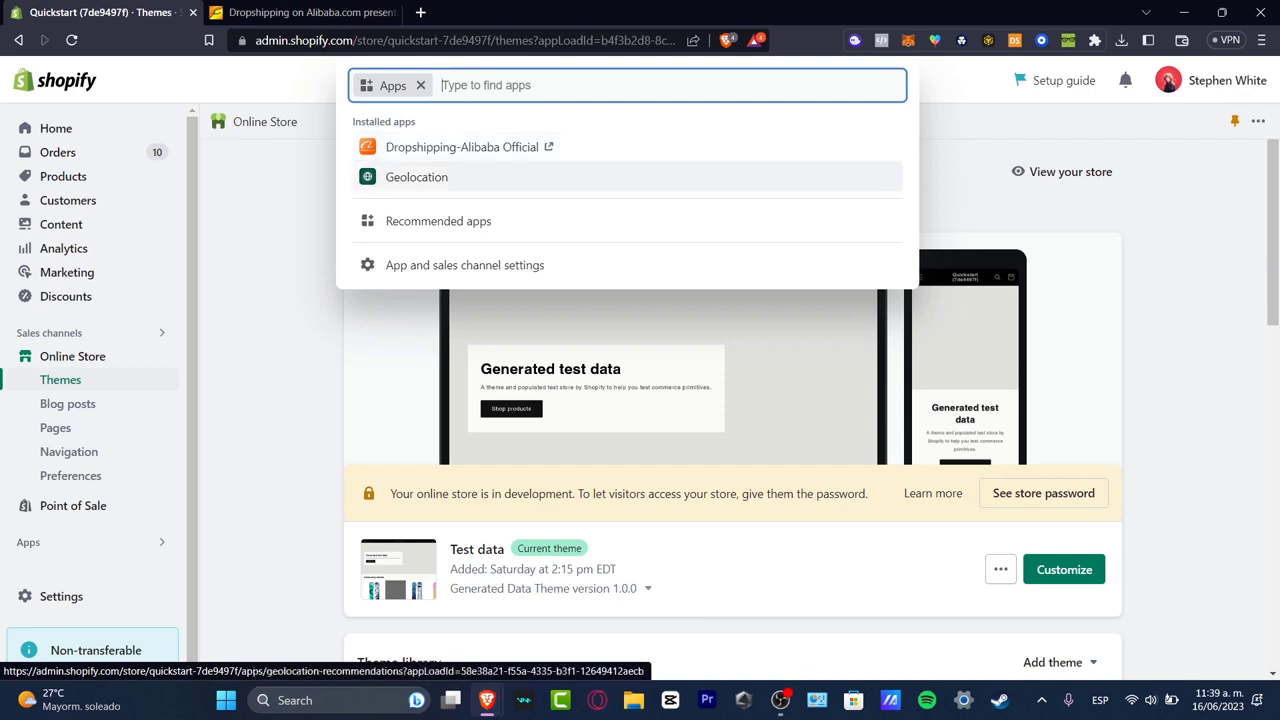
{"action": "left_click", "coordinate": [462, 147]}
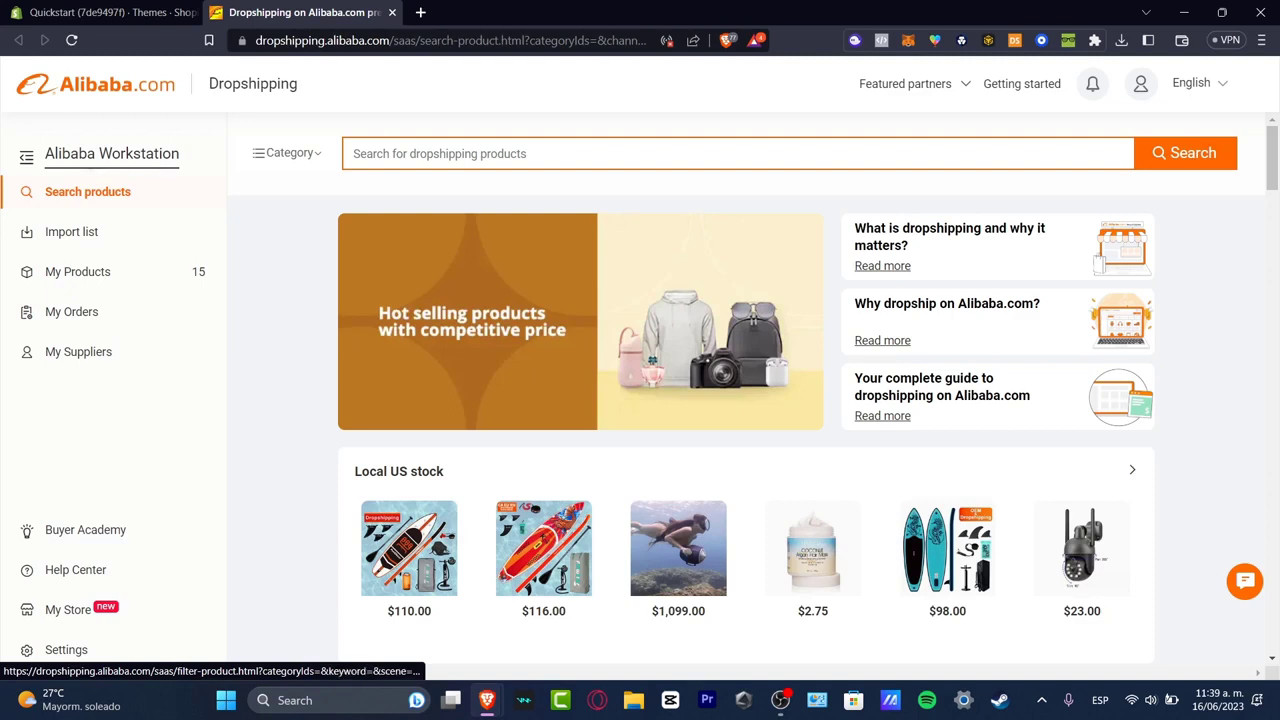
Step: Browse the full Local US stock selection and add the FUNWATER 11' Stand Up Paddle Board to the import list
{"action": "scroll", "coordinate": [746, 440], "scroll_direction": "down", "scroll_amount": 1}
{"action": "scroll", "coordinate": [746, 400], "scroll_direction": "down", "scroll_amount": 2}
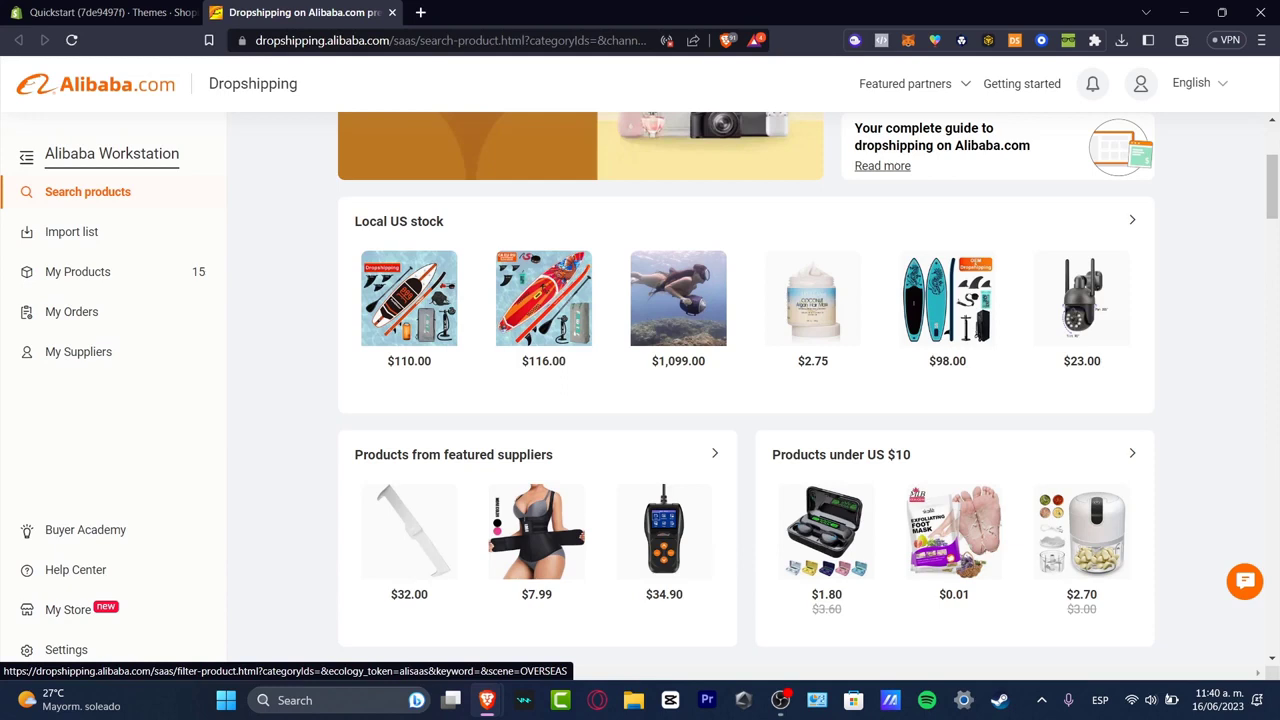
{"action": "left_click", "coordinate": [1132, 220]}
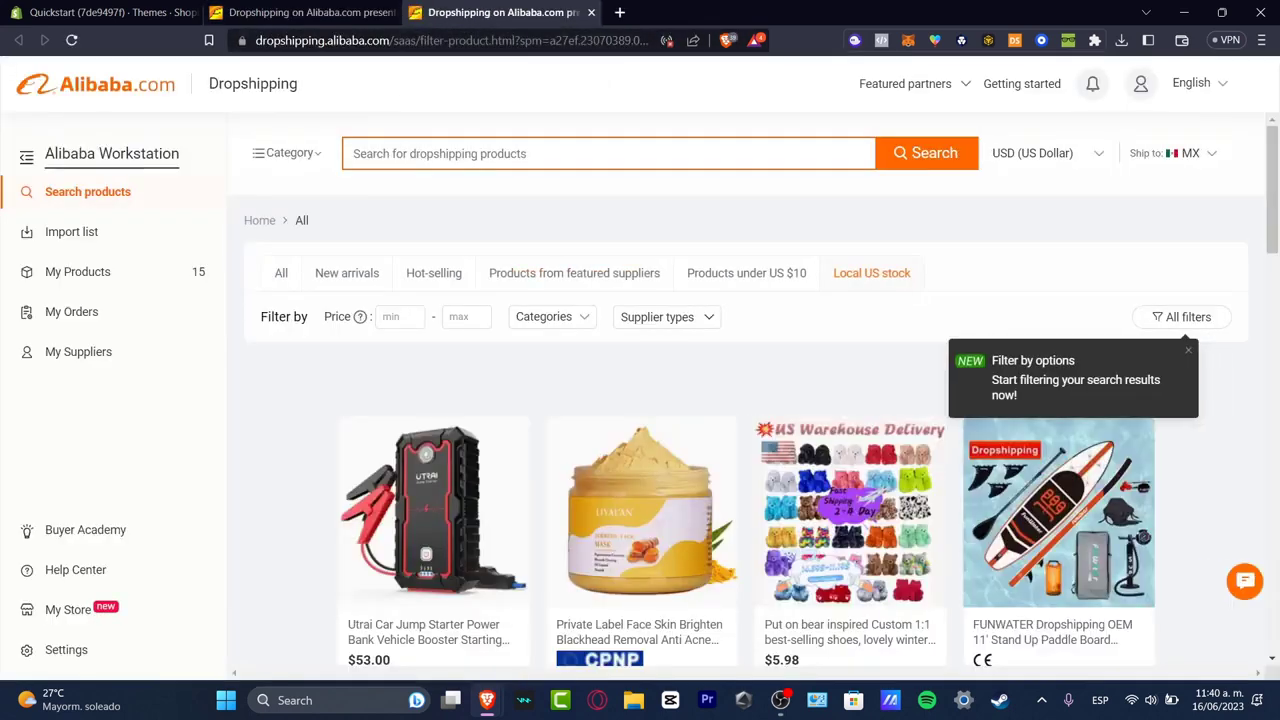
{"action": "scroll", "coordinate": [1058, 400], "scroll_direction": "down", "scroll_amount": 3}
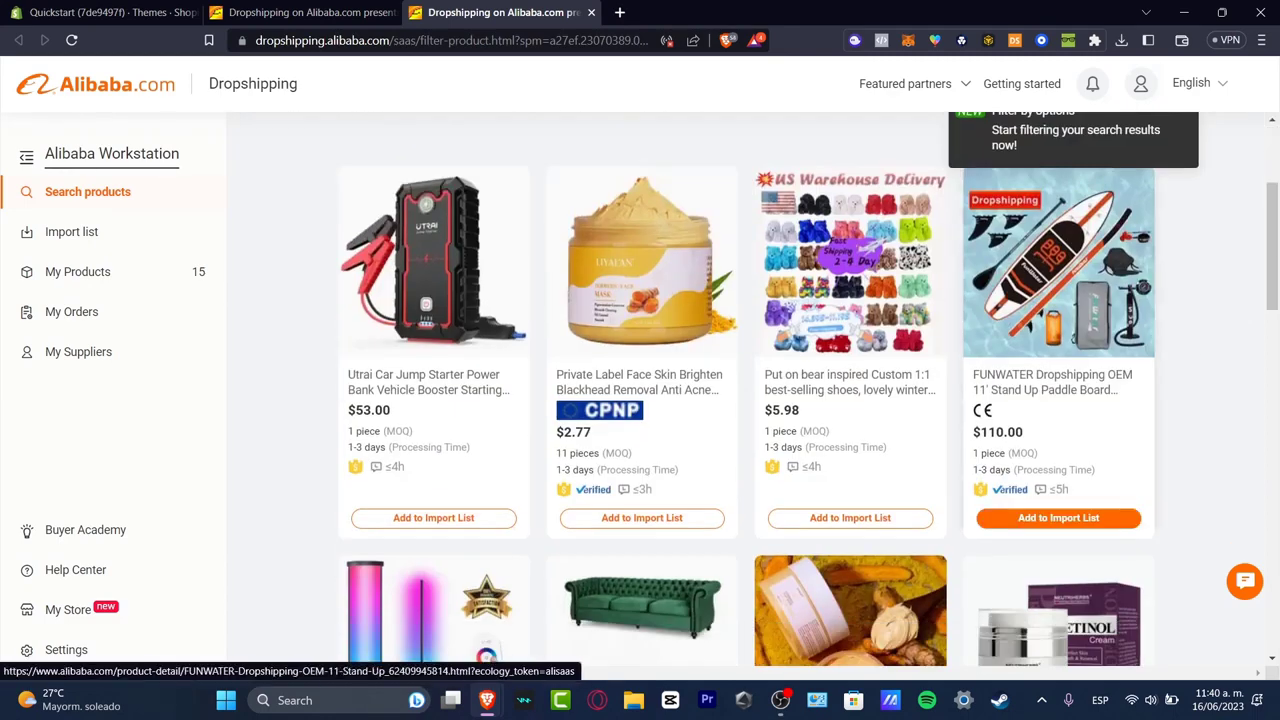
{"action": "left_click", "coordinate": [1058, 517]}
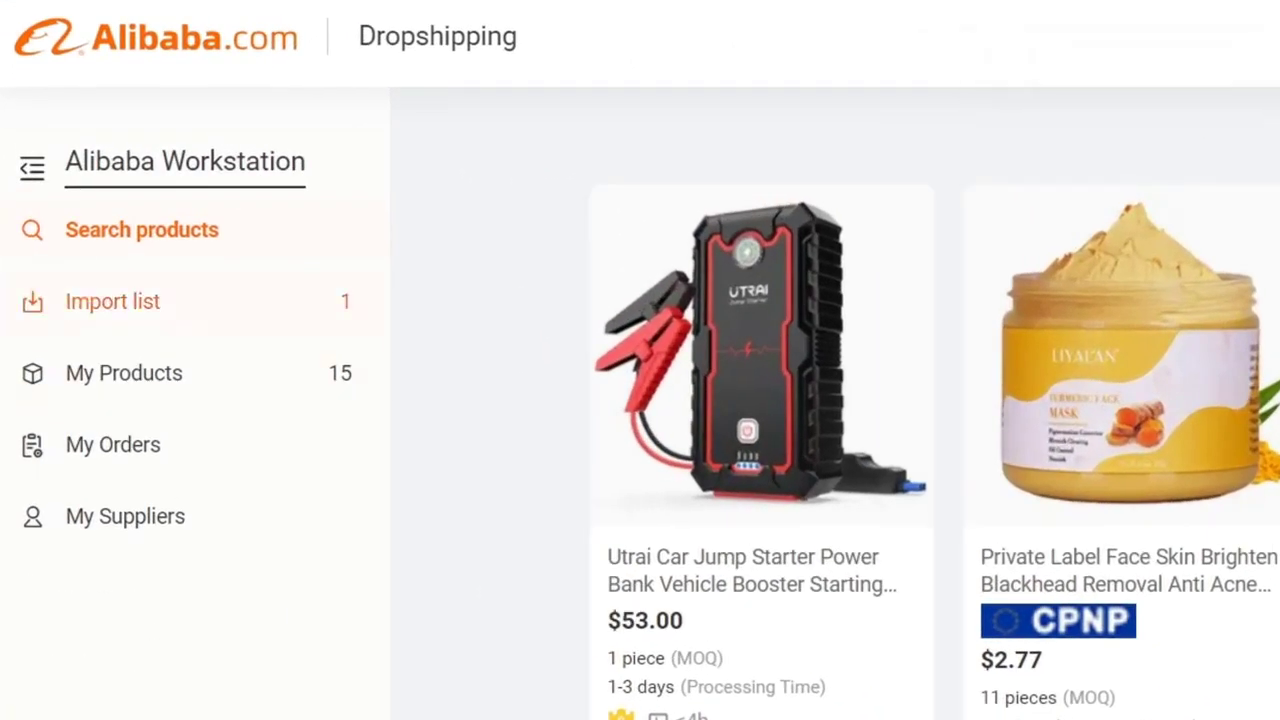
Step: Edit the FUNWATER product in the import list, shortening its name to "FUNWATER Dropshipping OEM 11' Stand Up Paddle Board"
{"action": "left_click", "coordinate": [113, 301]}
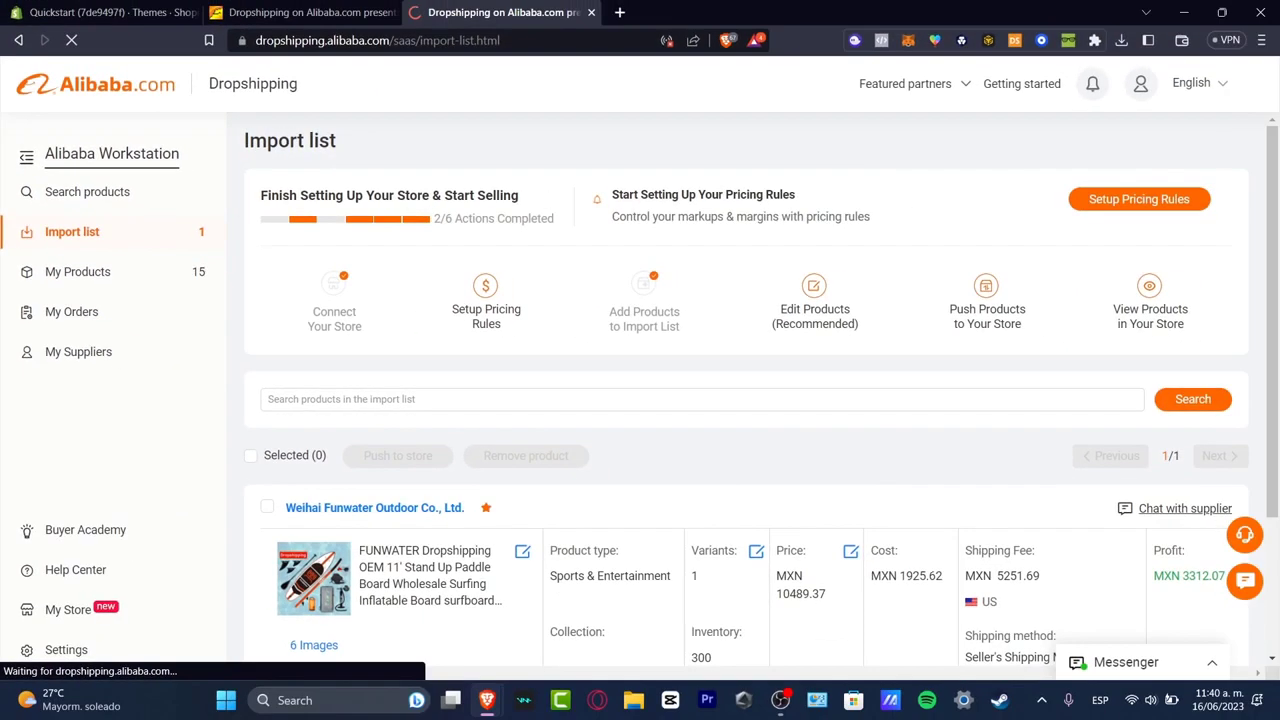
{"action": "scroll", "coordinate": [640, 400], "scroll_direction": "down", "scroll_amount": 2}
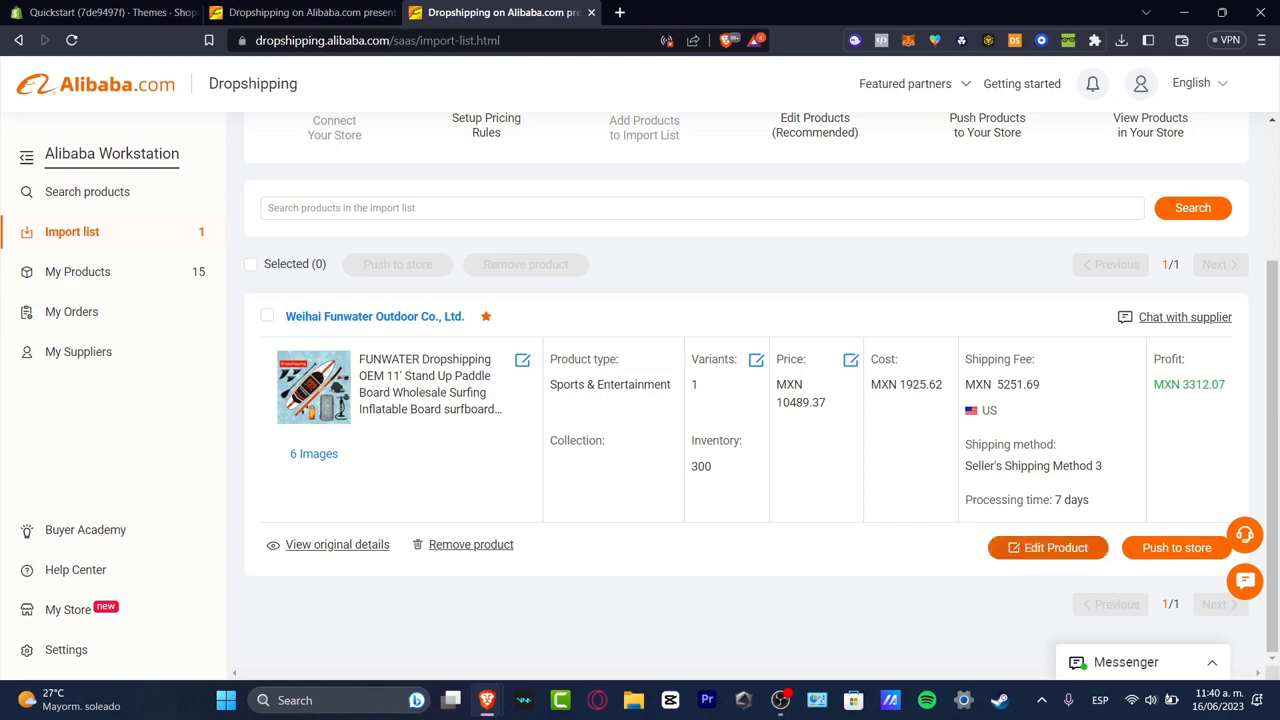
{"action": "left_click", "coordinate": [1048, 547]}
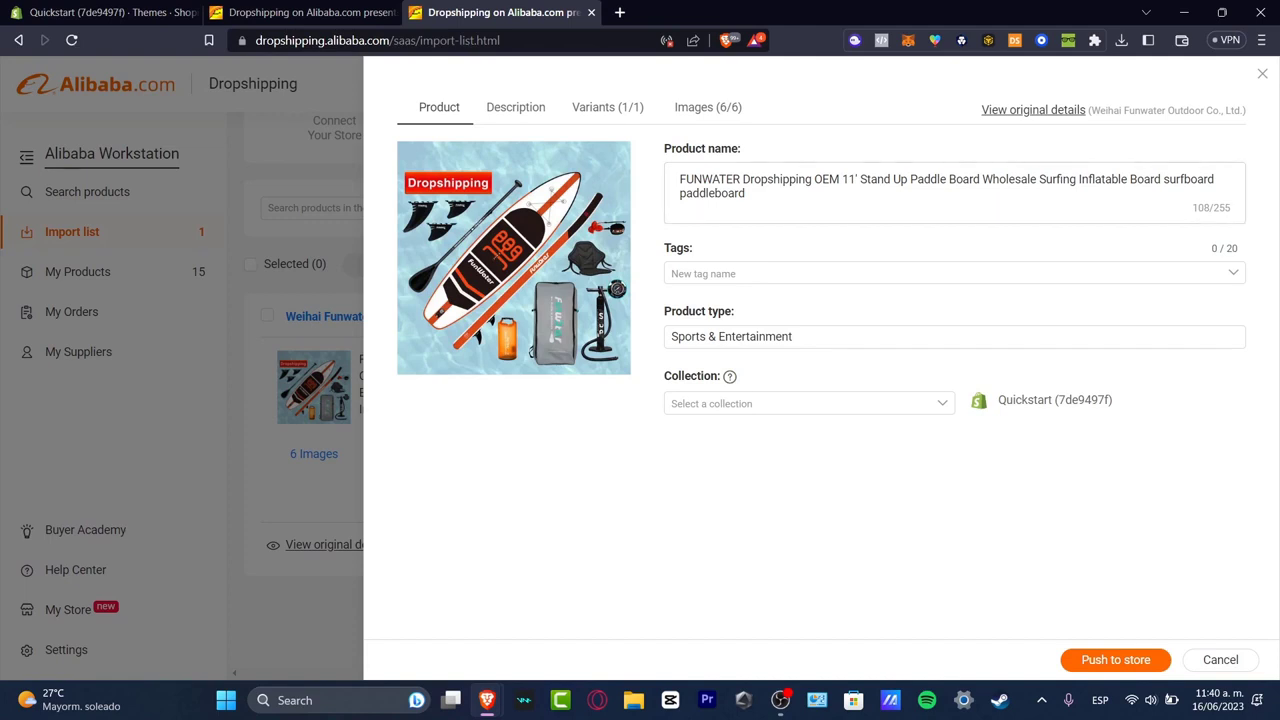
{"action": "left_click_drag", "start_coordinate": [748, 194], "coordinate": [979, 180]}
{"action": "key", "text": "BackSpace"}
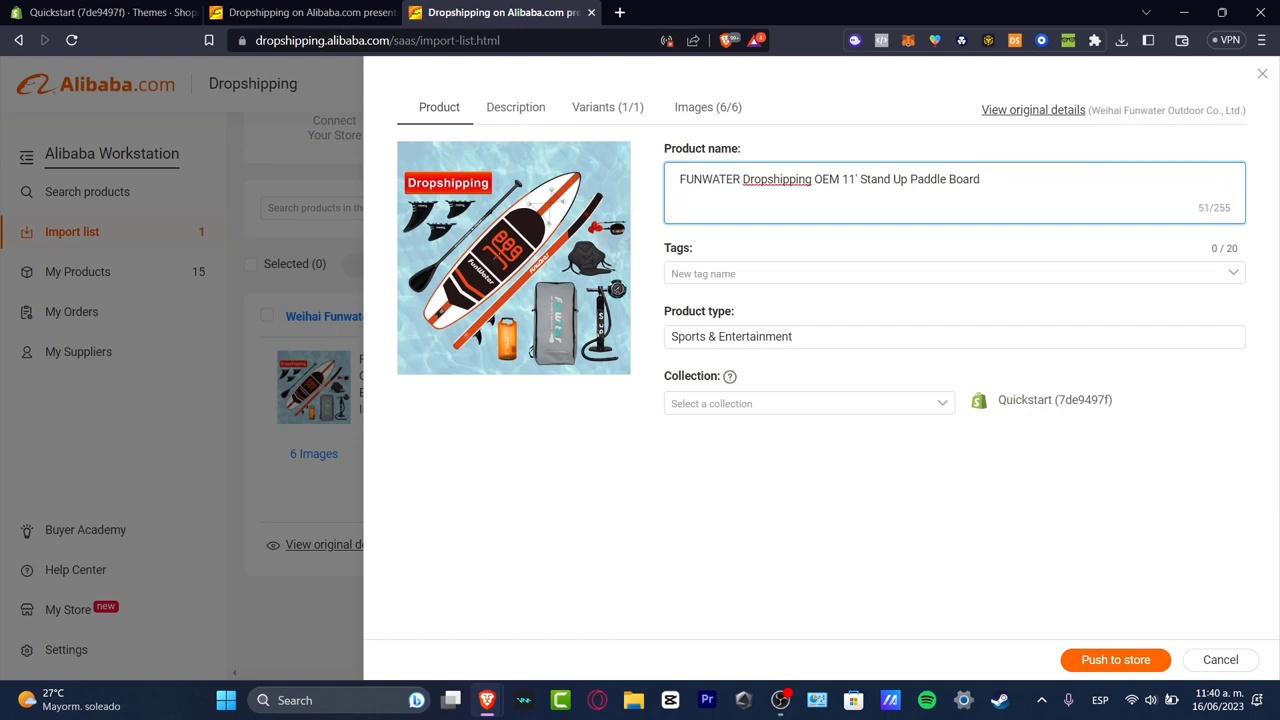
Step: Enter "paddle boar" as the tag text for the paddle board product
{"action": "left_click", "coordinate": [770, 273]}
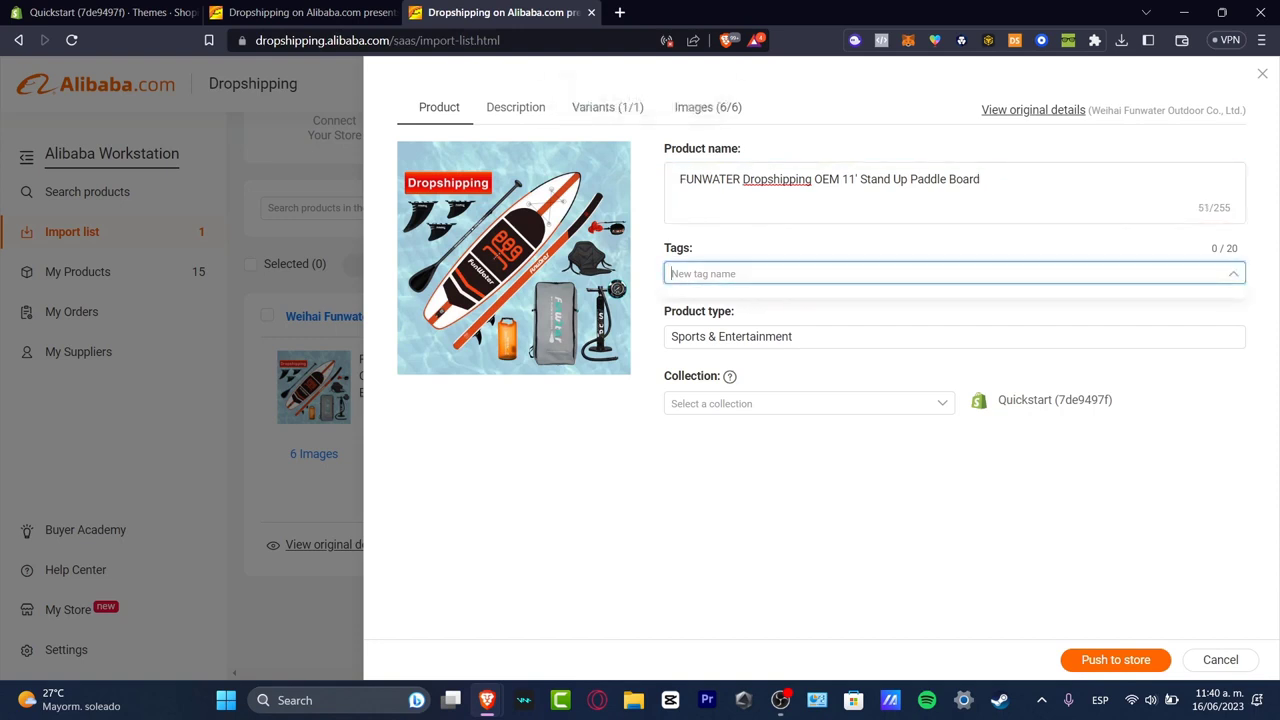
{"action": "type", "text": "p"}
{"action": "key", "text": "BackSpace"}
{"action": "type", "text": "paddle board"}
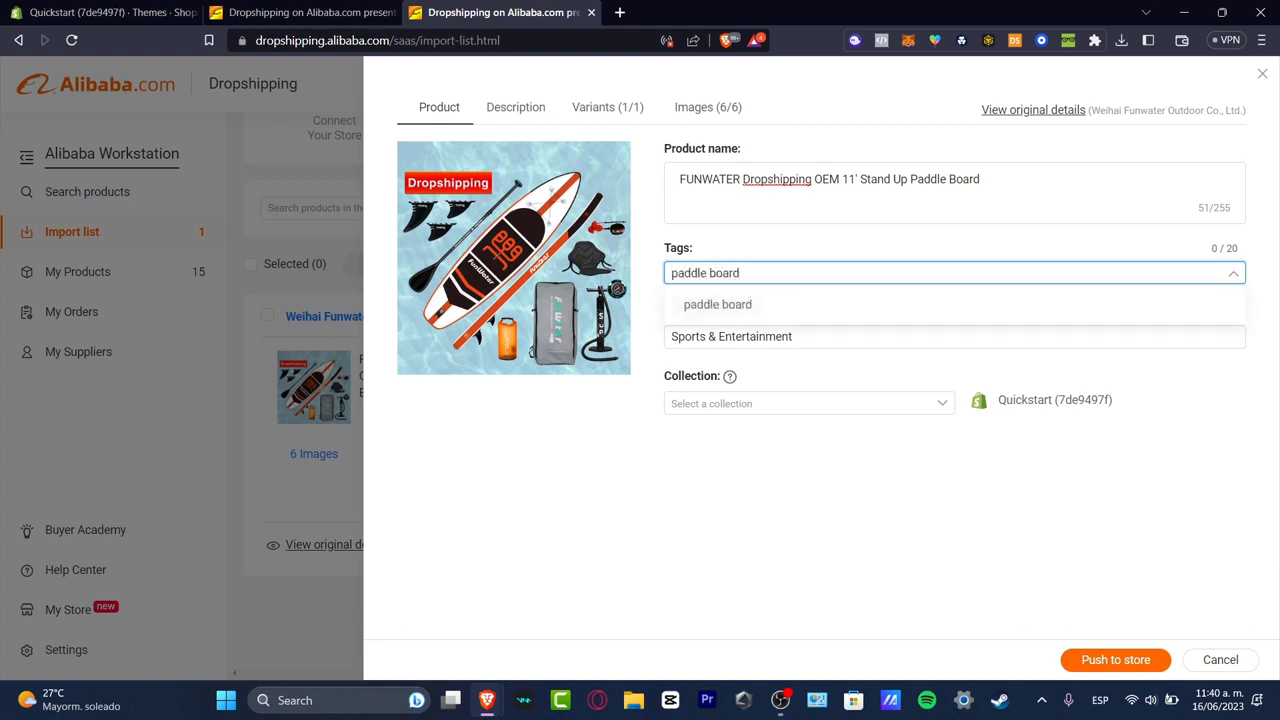
{"action": "left_click", "coordinate": [796, 180]}
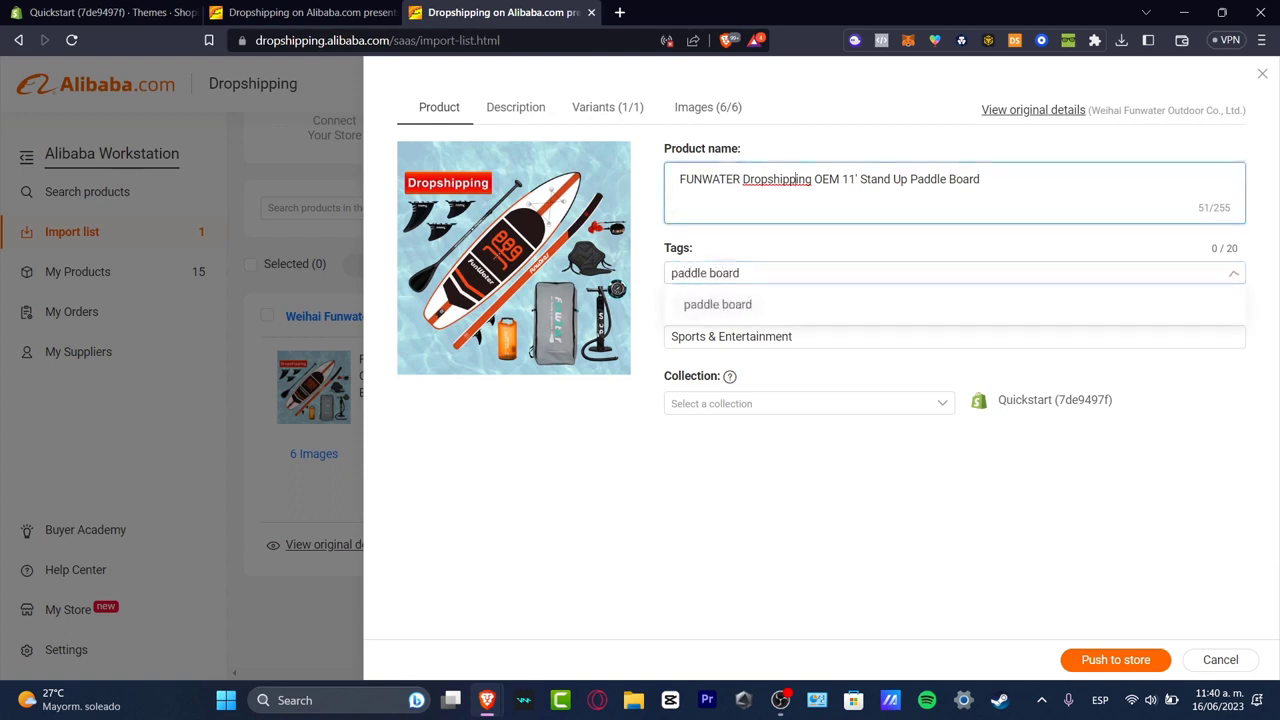
{"action": "left_click", "coordinate": [790, 273]}
{"action": "key", "text": "BackSpace"}
Step: Remove the word "Dropshipping" from the product name, leaving "FUNWATER OEM 11' Stand Up Paddle Board"
{"action": "left_click", "coordinate": [796, 179]}
{"action": "key", "text": "ctrl+a"}
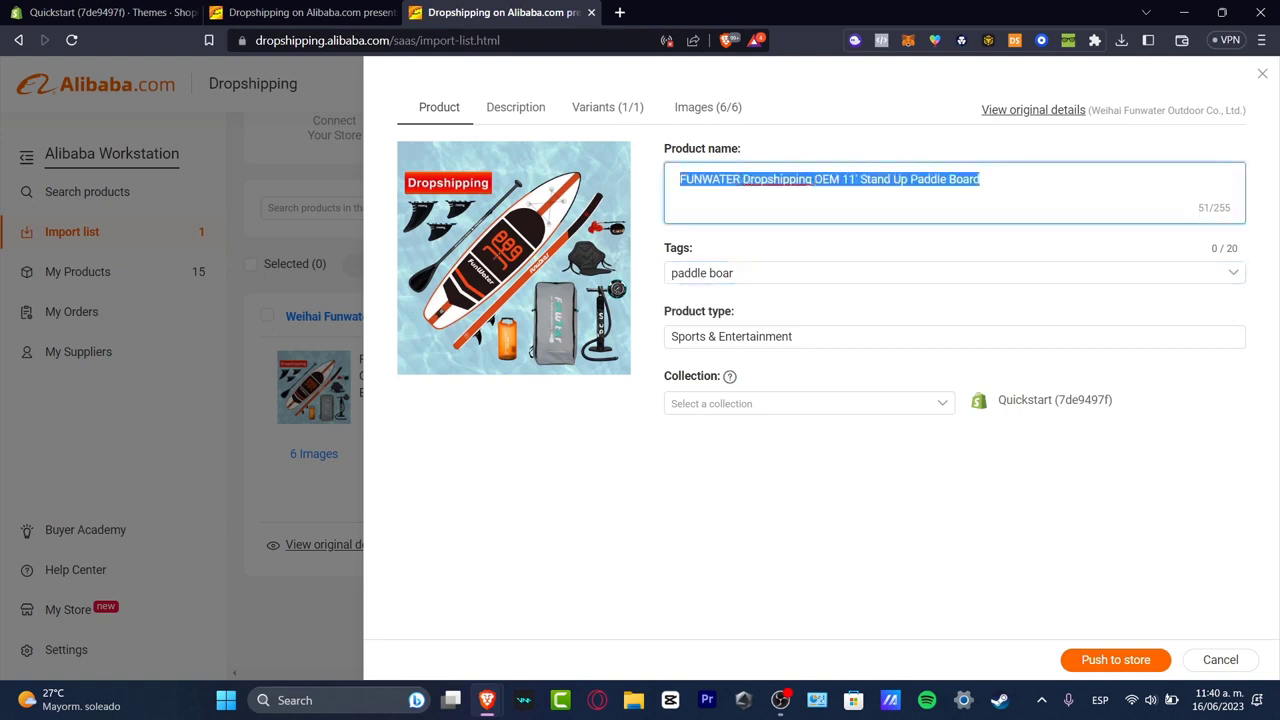
{"action": "double_click", "coordinate": [796, 179]}
{"action": "key", "text": "BackSpace"}
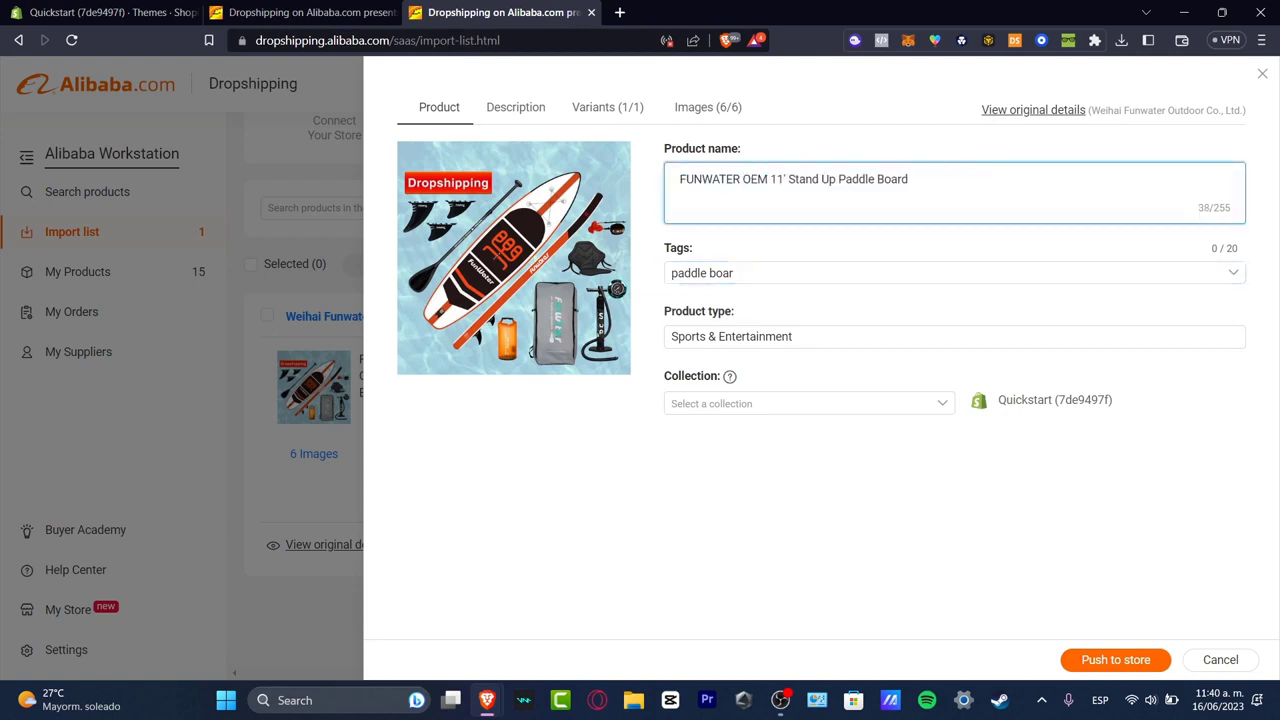
Step: Assign the paddle board product to the Home page collection of the Quickstart store
{"action": "left_click", "coordinate": [809, 403]}
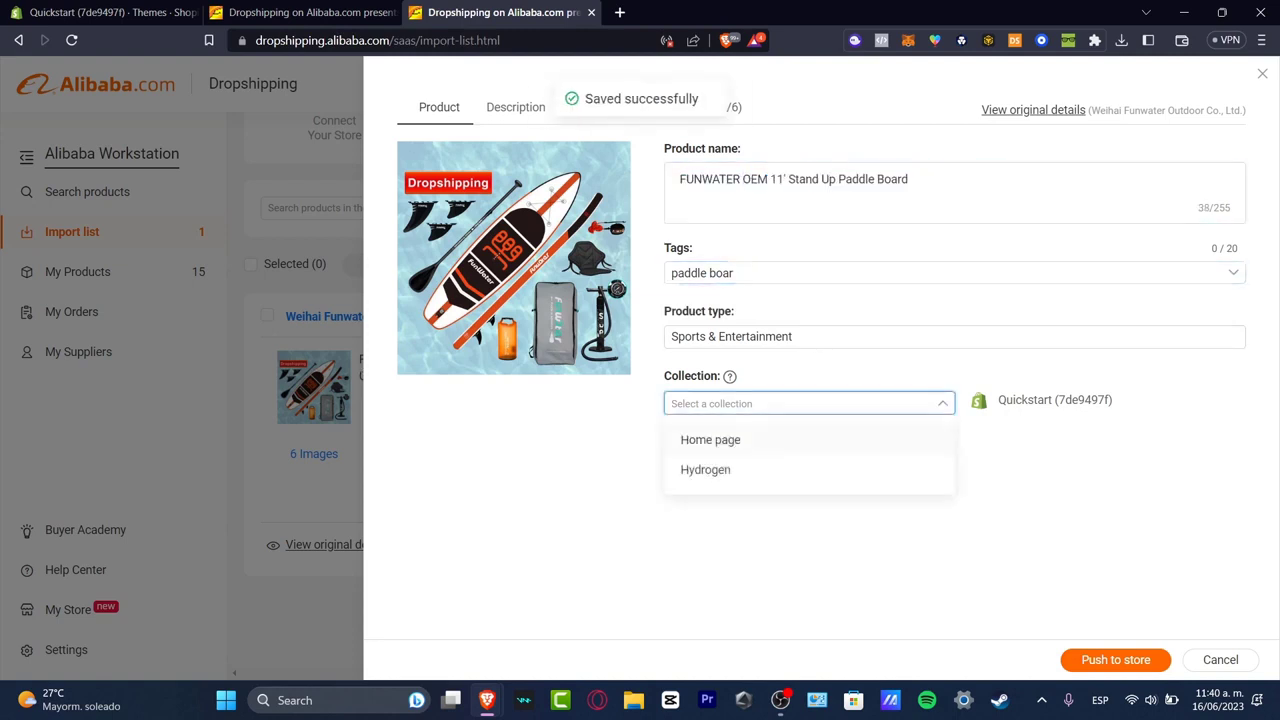
{"action": "left_click", "coordinate": [711, 440]}
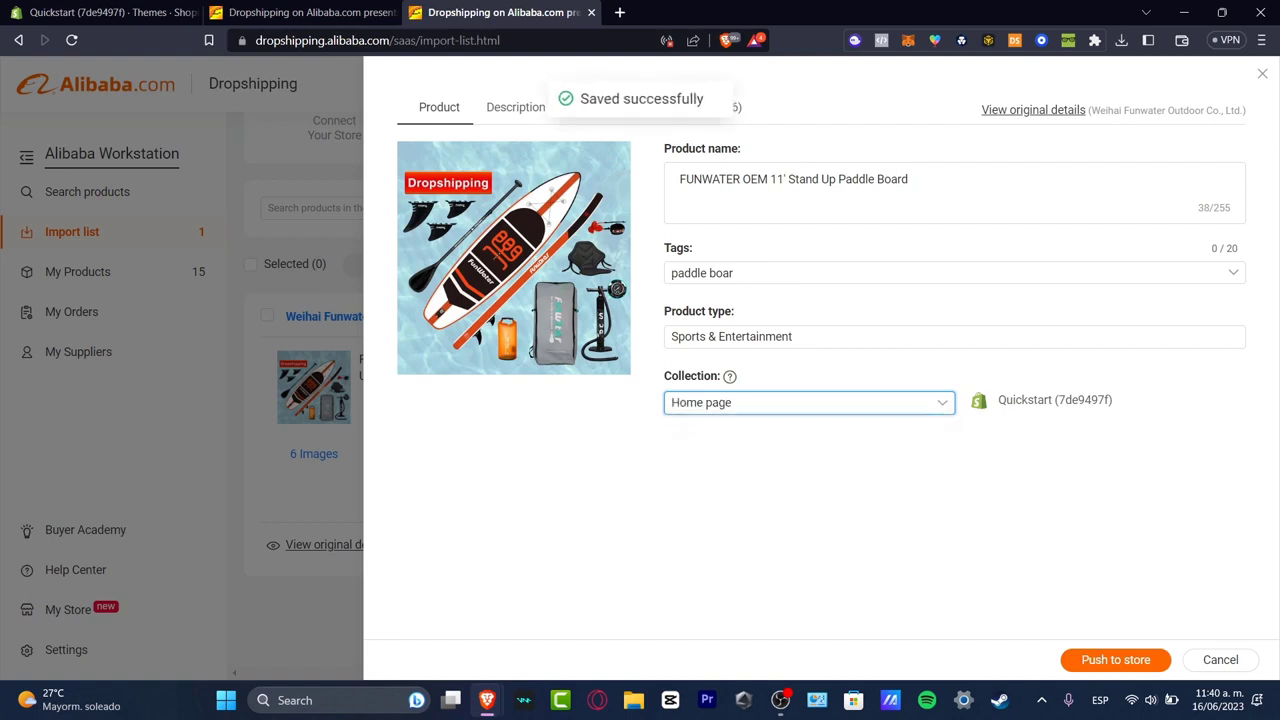
{"action": "left_click_drag", "start_coordinate": [1012, 400], "coordinate": [1112, 400]}
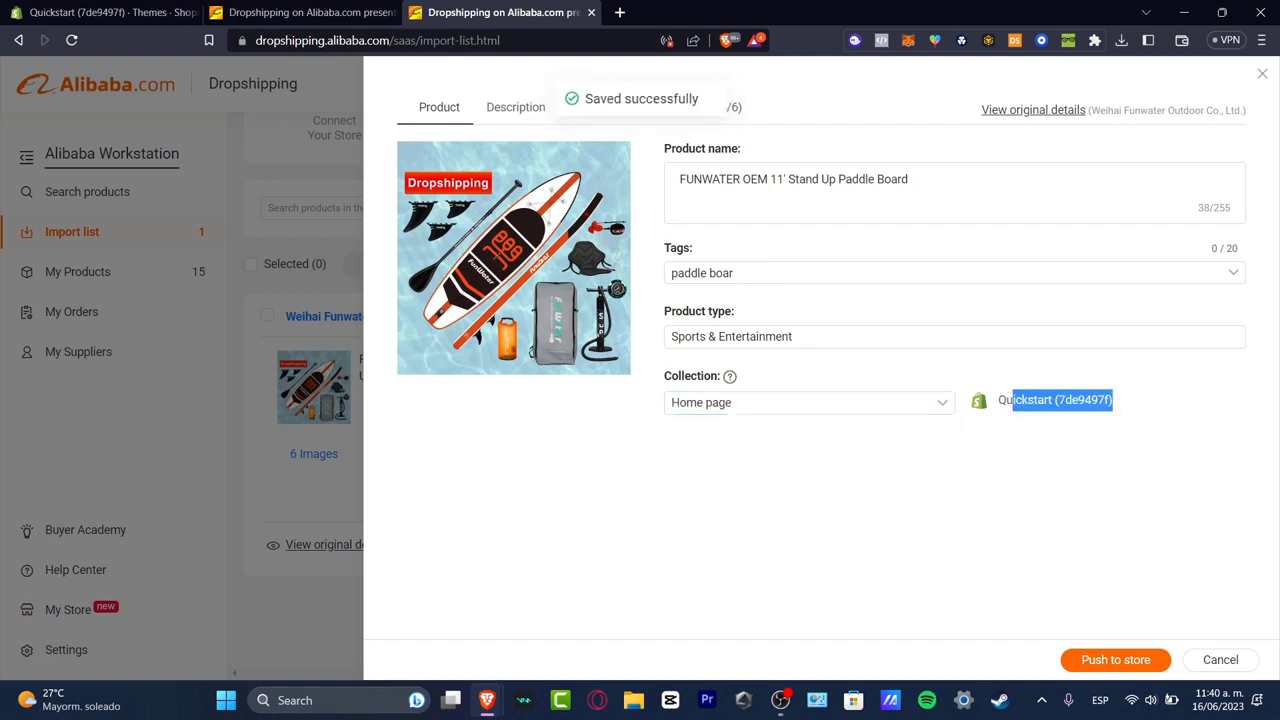
{"action": "left_click", "coordinate": [1112, 410]}
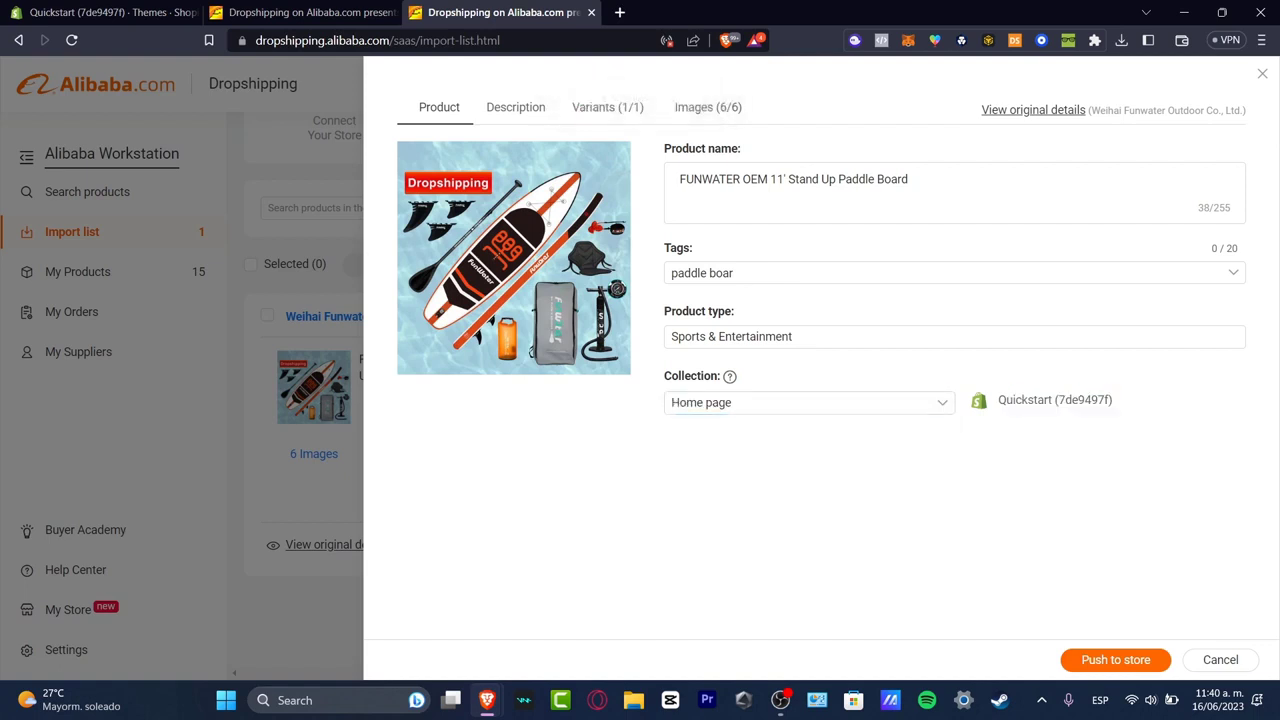
Step: Review the product's description and its variant's shipping fee, price, profit, compare-at price and inventory
{"action": "left_click", "coordinate": [516, 108]}
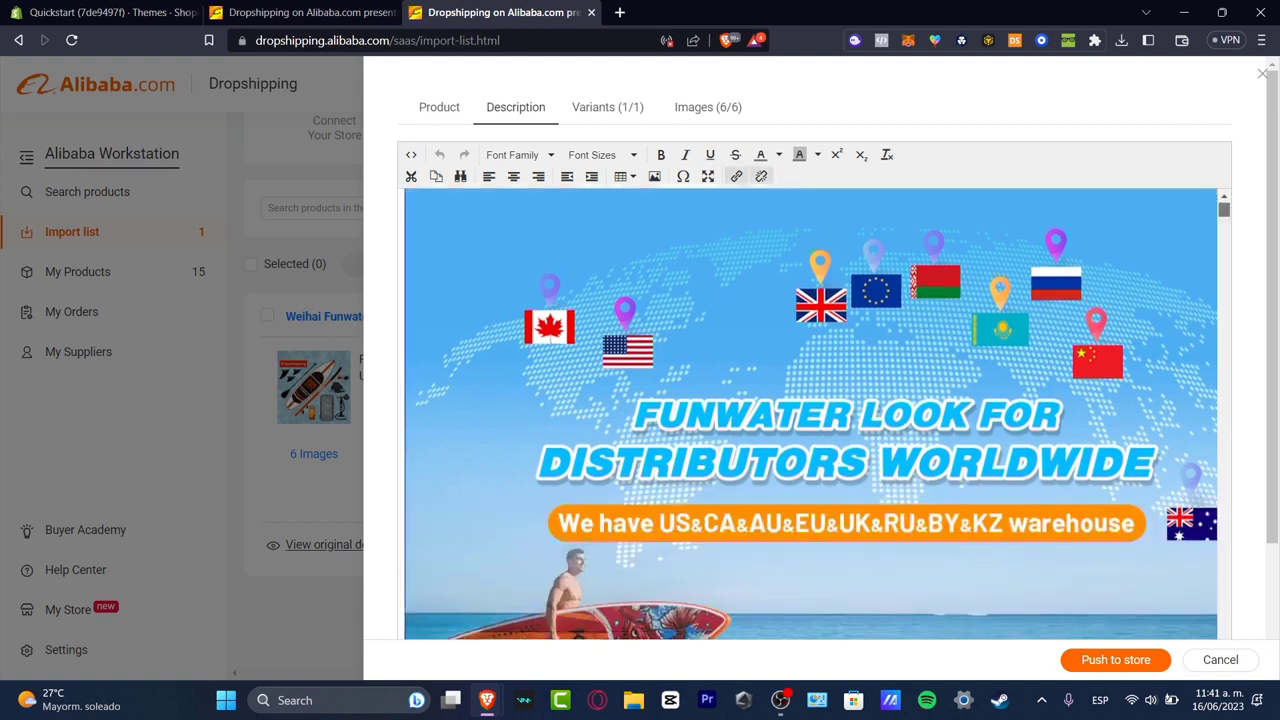
{"action": "left_click", "coordinate": [608, 107]}
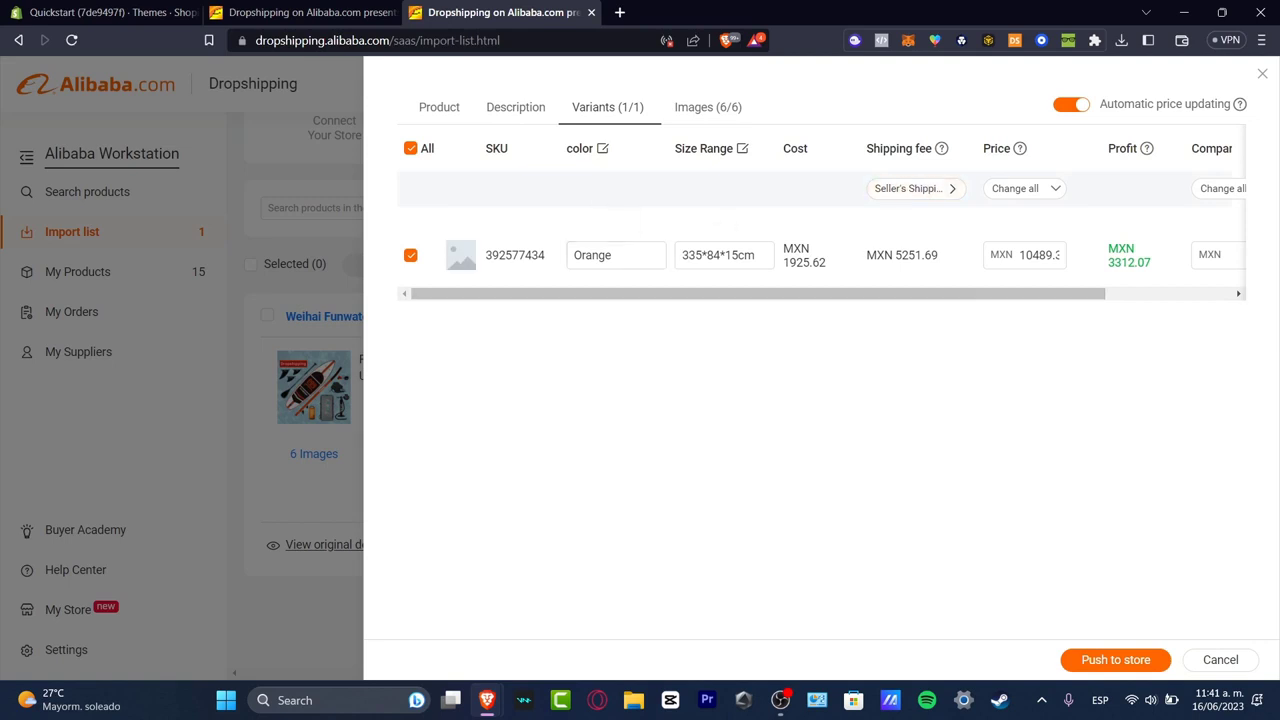
{"action": "left_click_drag", "start_coordinate": [914, 256], "coordinate": [1102, 294]}
{"action": "left_click", "coordinate": [1090, 340]}
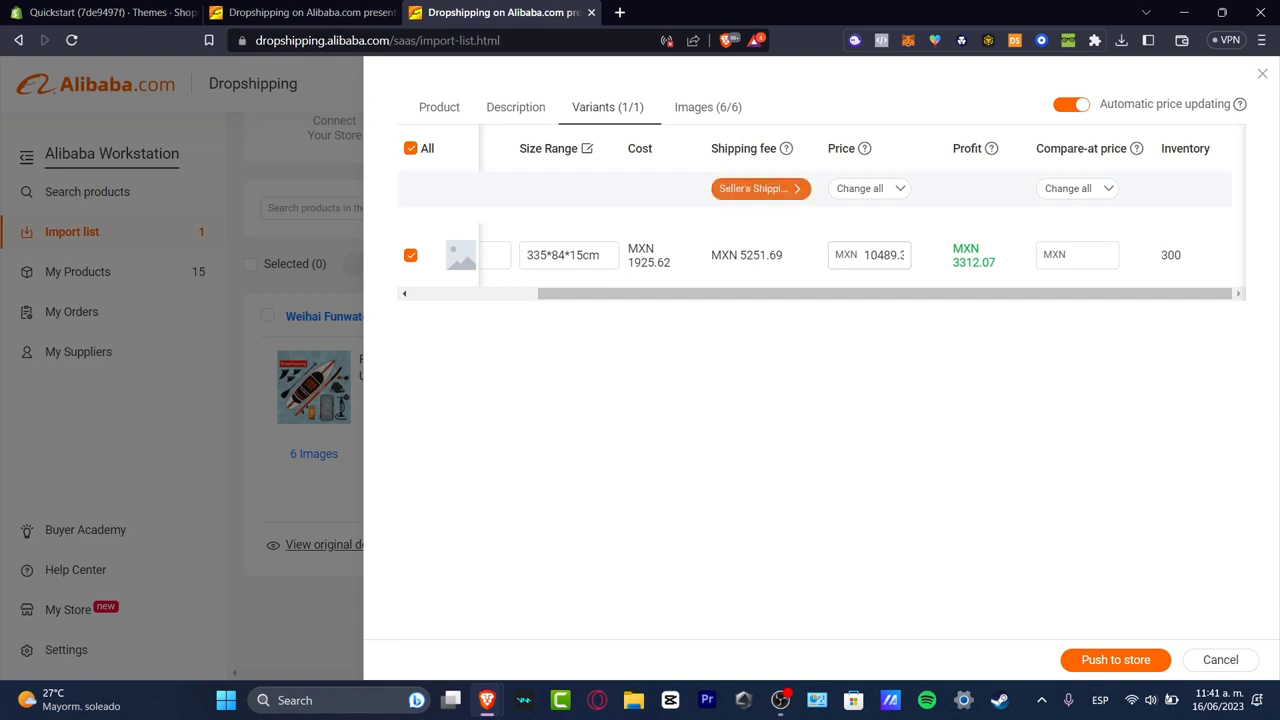
Step: Examine the variant's shipping fee and the options for changing all prices by value or by multiplier
{"action": "left_click_drag", "start_coordinate": [634, 262], "coordinate": [783, 256]}
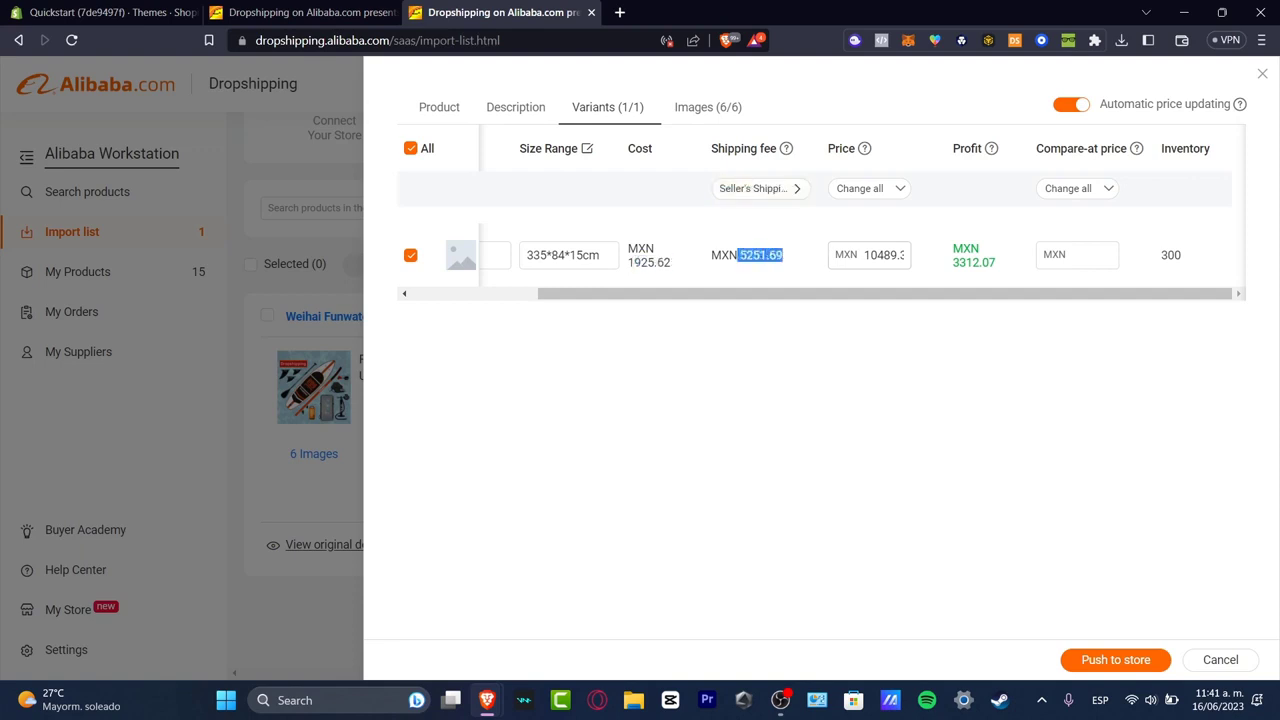
{"action": "left_click", "coordinate": [868, 188]}
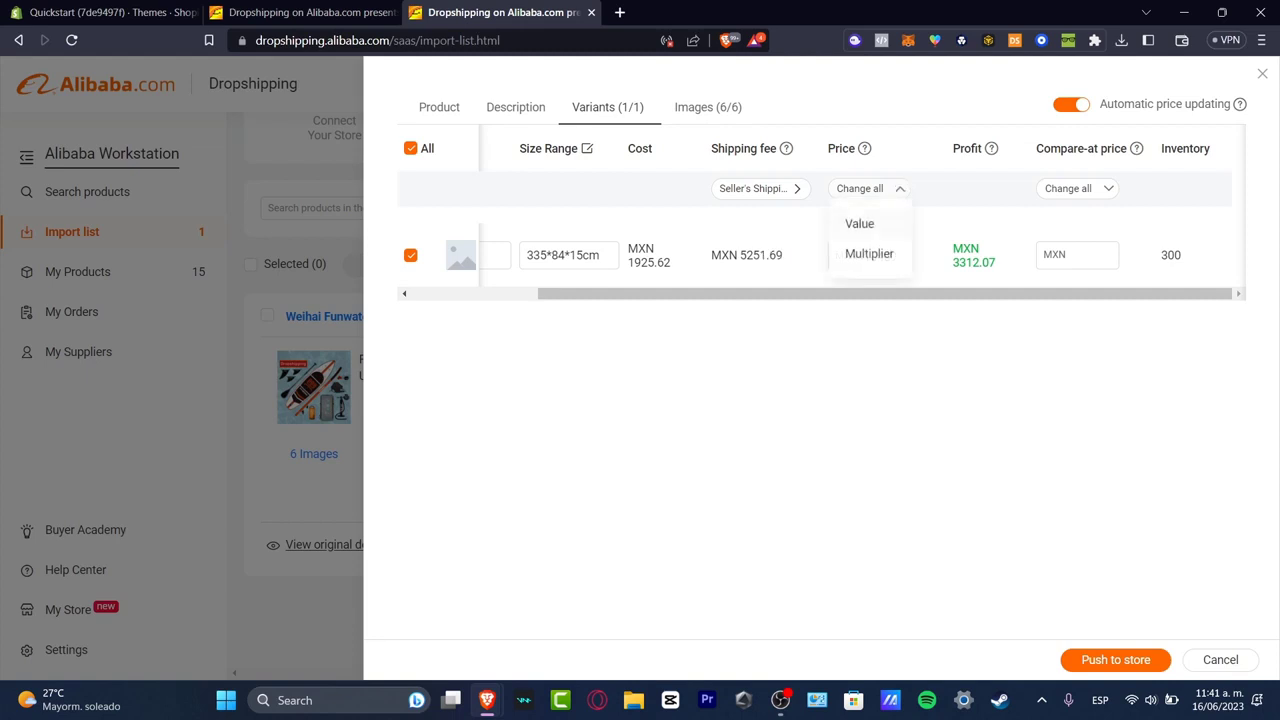
{"action": "left_click", "coordinate": [860, 224]}
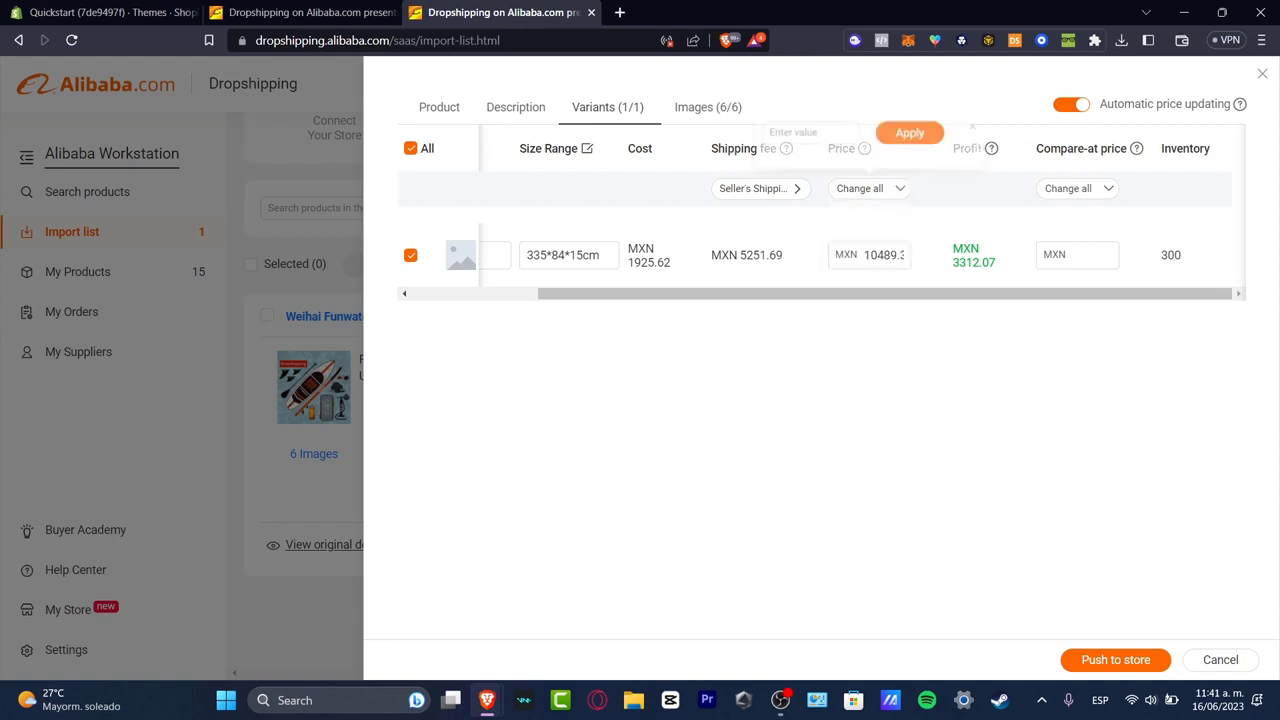
{"action": "left_click", "coordinate": [868, 188]}
{"action": "left_click", "coordinate": [868, 254]}
{"action": "left_click", "coordinate": [976, 125]}
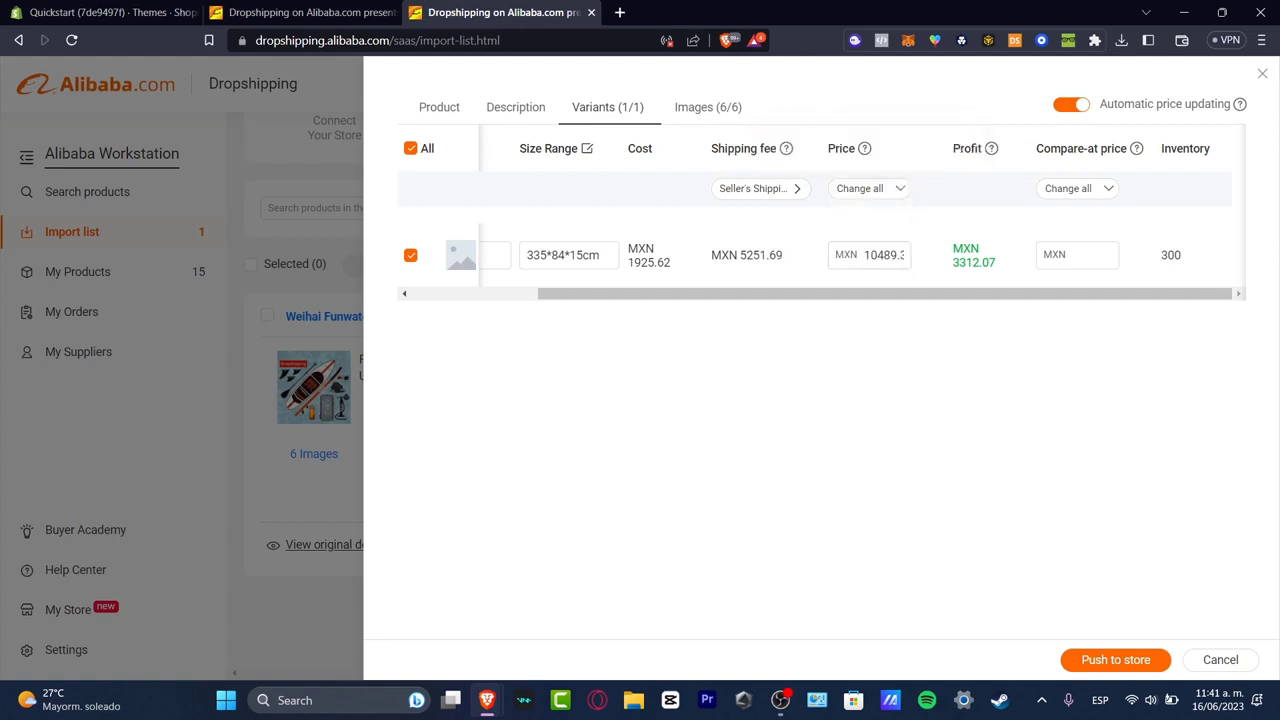
Step: Set the price of the 335*84*15cm paddle board variant to MXN 8000
{"action": "left_click_drag", "start_coordinate": [740, 255], "coordinate": [770, 256]}
{"action": "left_click_drag", "start_coordinate": [671, 263], "coordinate": [655, 263]}
{"action": "left_click", "coordinate": [665, 263]}
{"action": "double_click", "coordinate": [871, 256]}
{"action": "left_click", "coordinate": [871, 256]}
{"action": "double_click", "coordinate": [871, 256]}
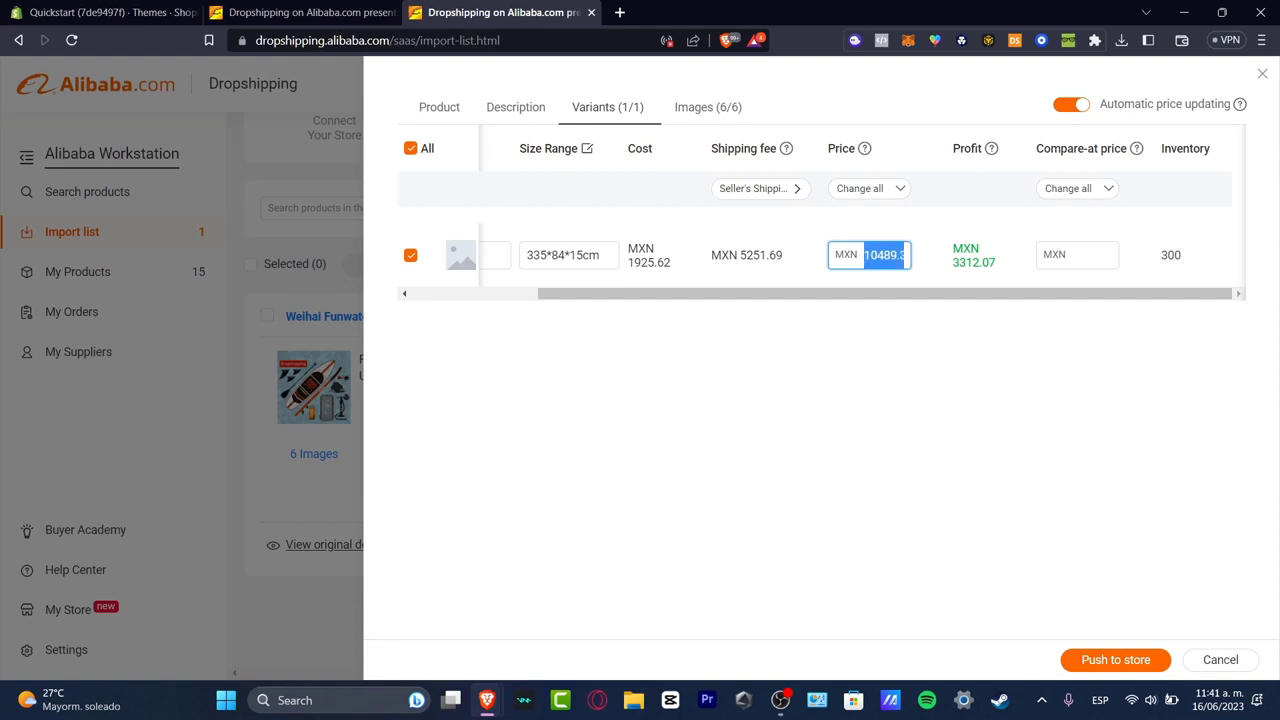
{"action": "type", "text": "8000"}
{"action": "key", "text": "Return"}
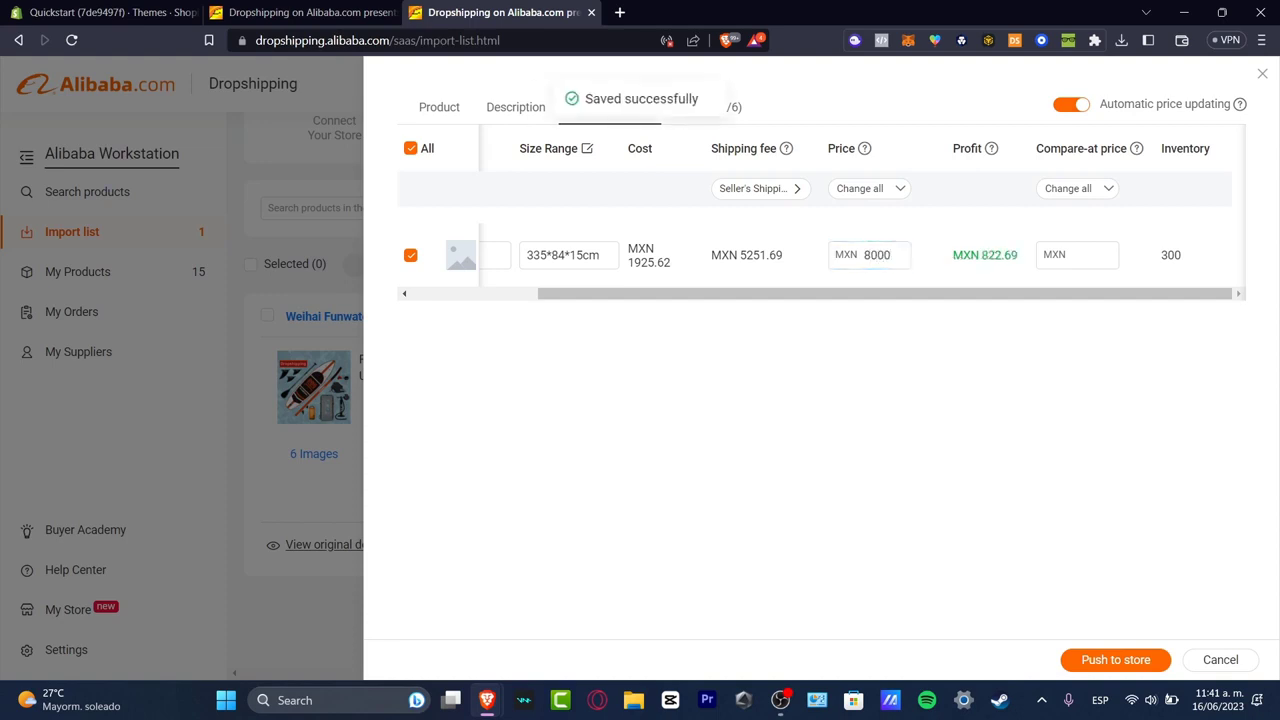
Step: Set the variant's compare-at price to MXN 8970 and push the paddle board product to the store
{"action": "left_click_drag", "start_coordinate": [980, 255], "coordinate": [1018, 256]}
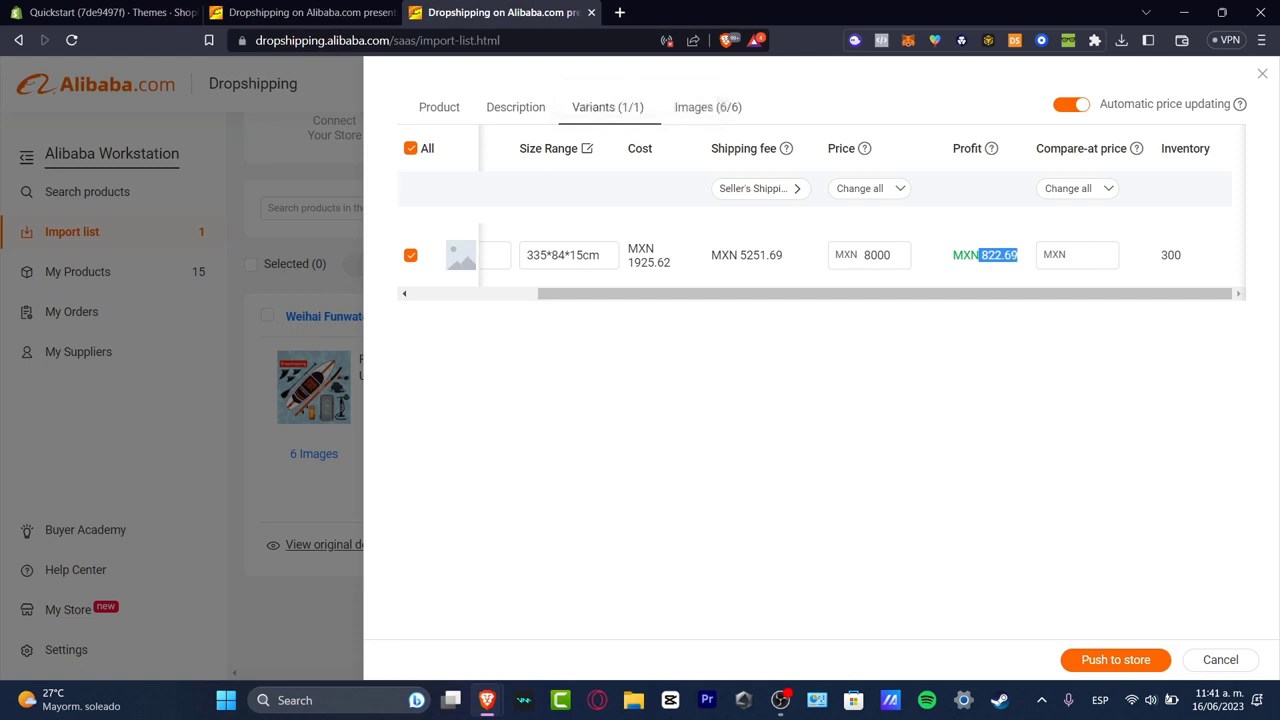
{"action": "left_click", "coordinate": [1082, 255]}
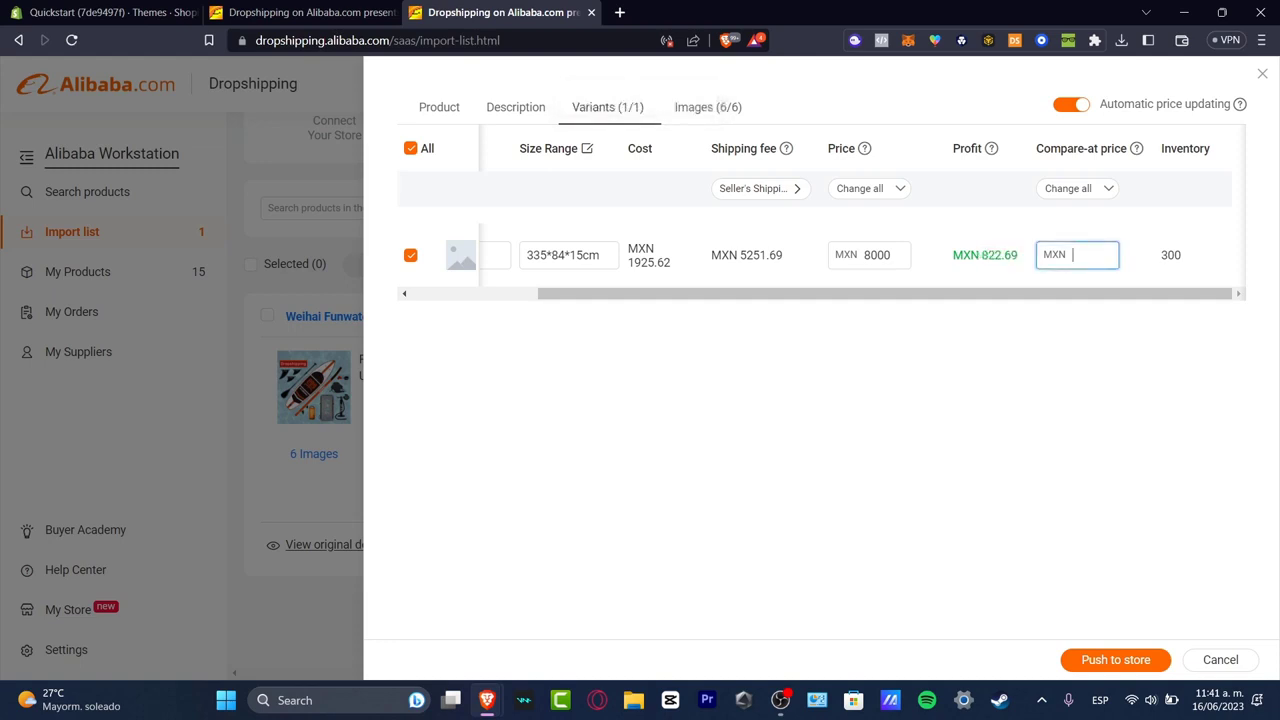
{"action": "type", "text": "9000"}
{"action": "key", "text": "ctrl+a"}
{"action": "type", "text": "980"}
{"action": "key", "text": "ctrl+a"}
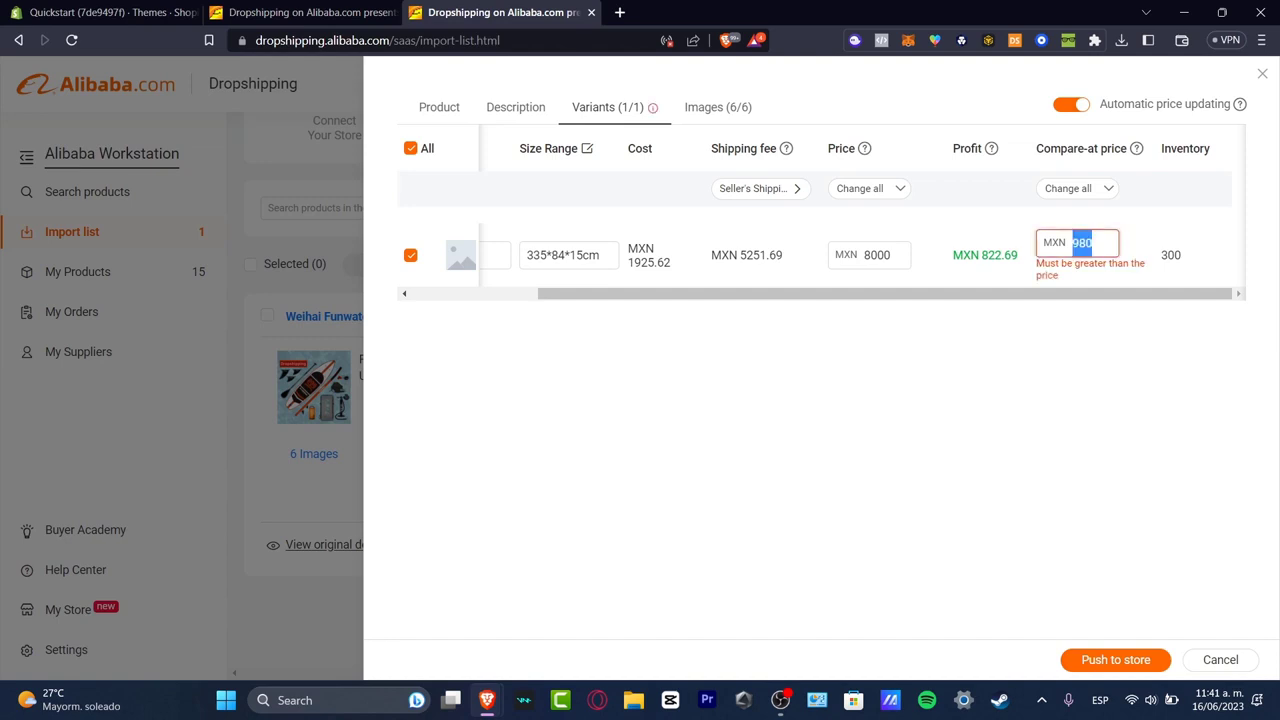
{"action": "type", "text": "8970"}
{"action": "key", "text": "Return"}
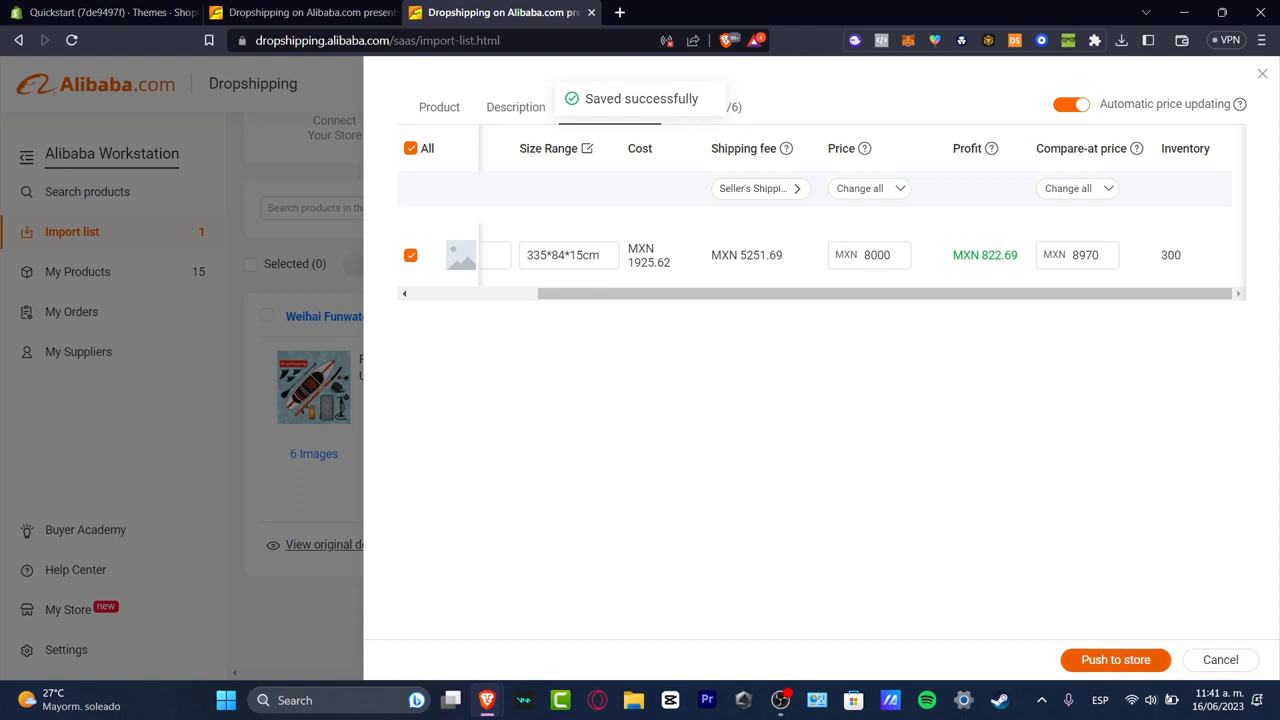
{"action": "left_click", "coordinate": [1115, 660]}
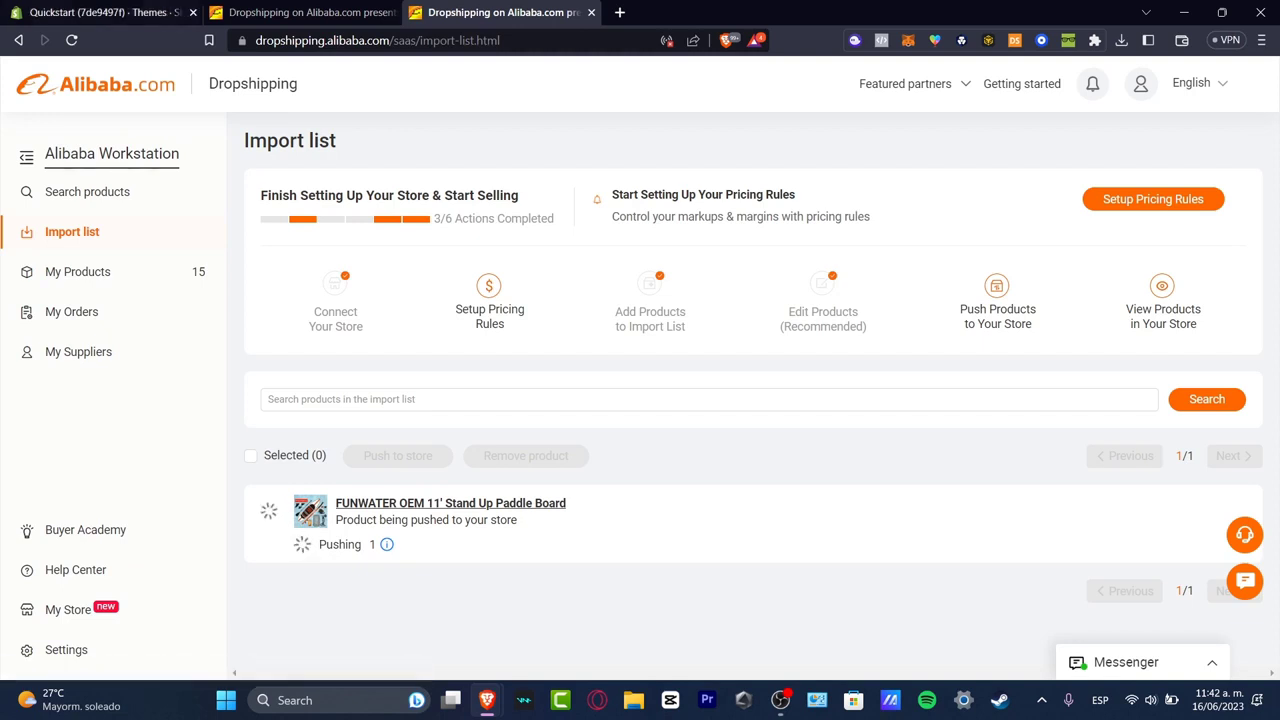
Step: Switch to the Shopify admin and preview the FUNWATER OEM 11' Stand Up Paddle Board product in the online store
{"action": "left_click", "coordinate": [112, 13]}
{"action": "key", "text": "Escape"}
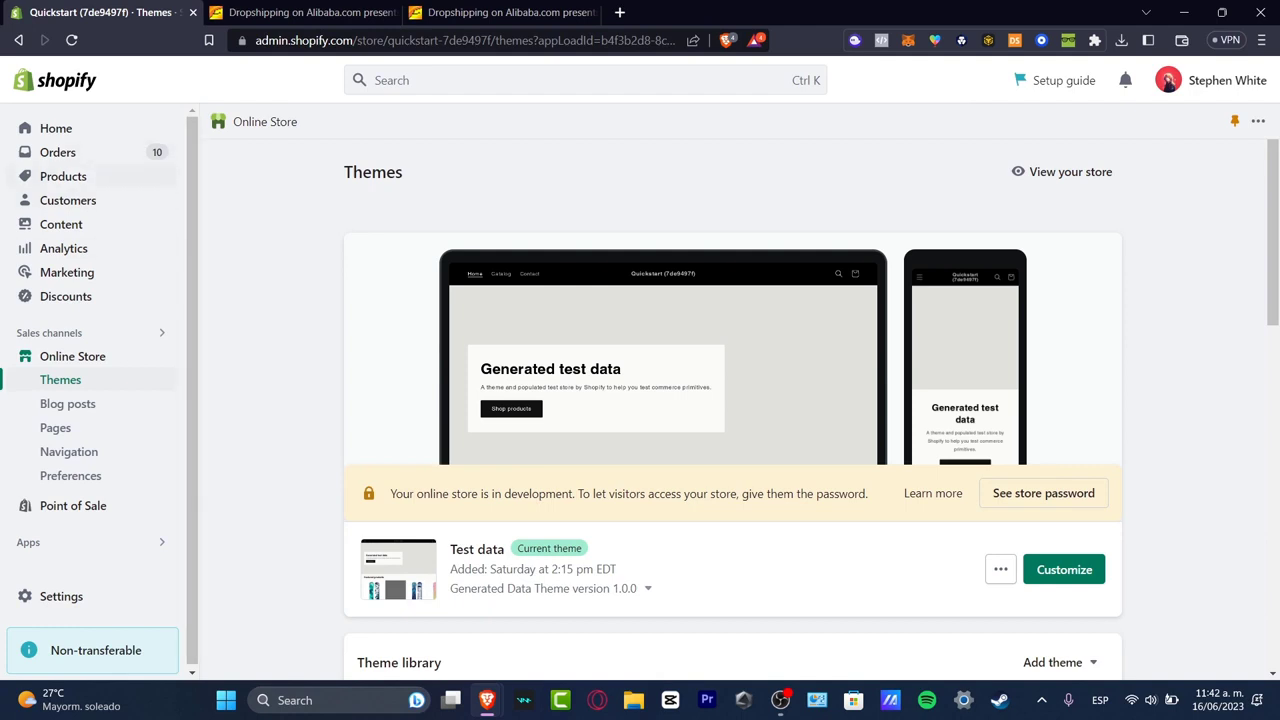
{"action": "left_click", "coordinate": [62, 176]}
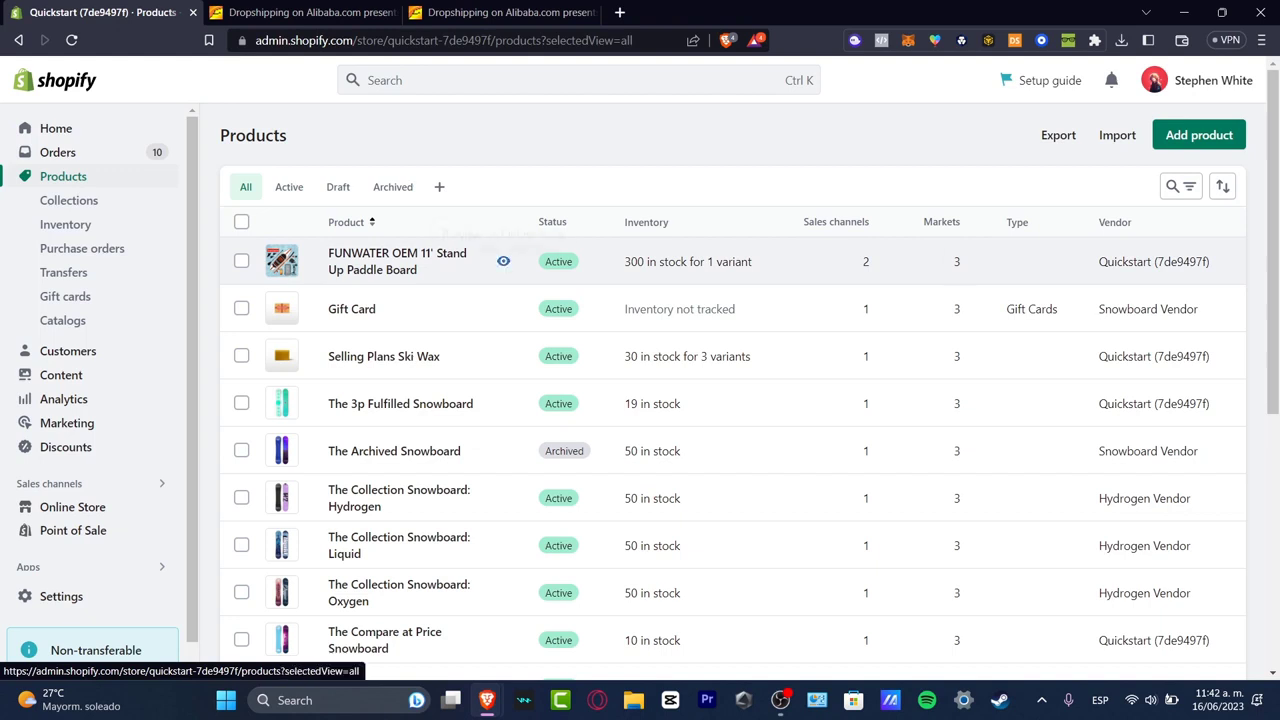
{"action": "left_click", "coordinate": [503, 261]}
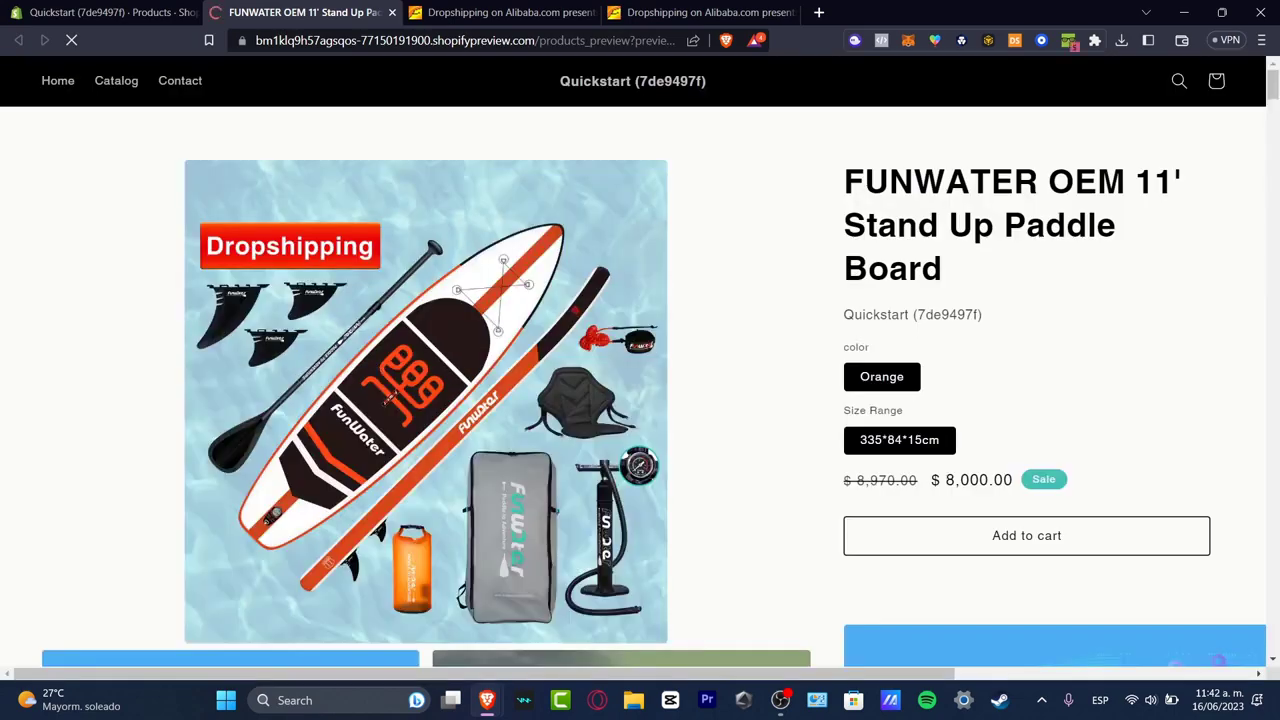
Step: Examine the paddle board's store preview page, including its images, description and the products listed beneath it
{"action": "scroll", "coordinate": [1055, 390], "scroll_direction": "down", "scroll_amount": 10}
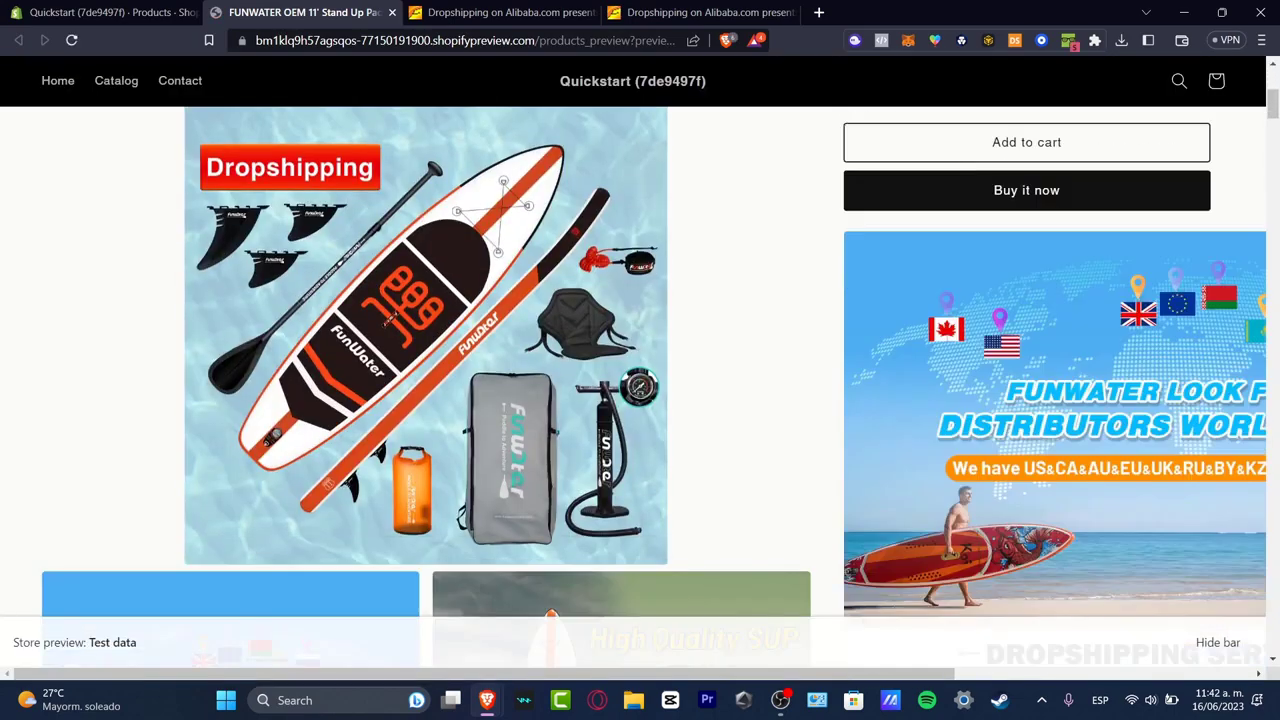
{"action": "scroll", "coordinate": [1060, 390], "scroll_direction": "down", "scroll_amount": 15}
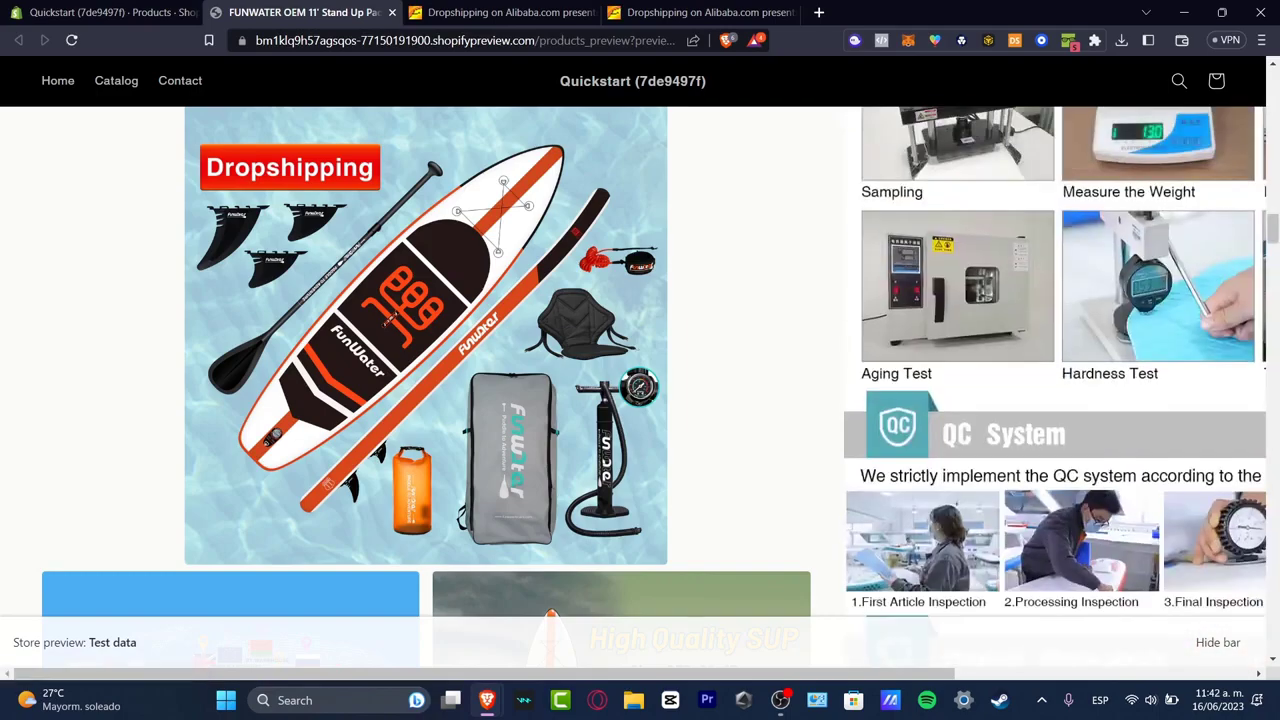
{"action": "scroll", "coordinate": [1055, 390], "scroll_direction": "down", "scroll_amount": 20}
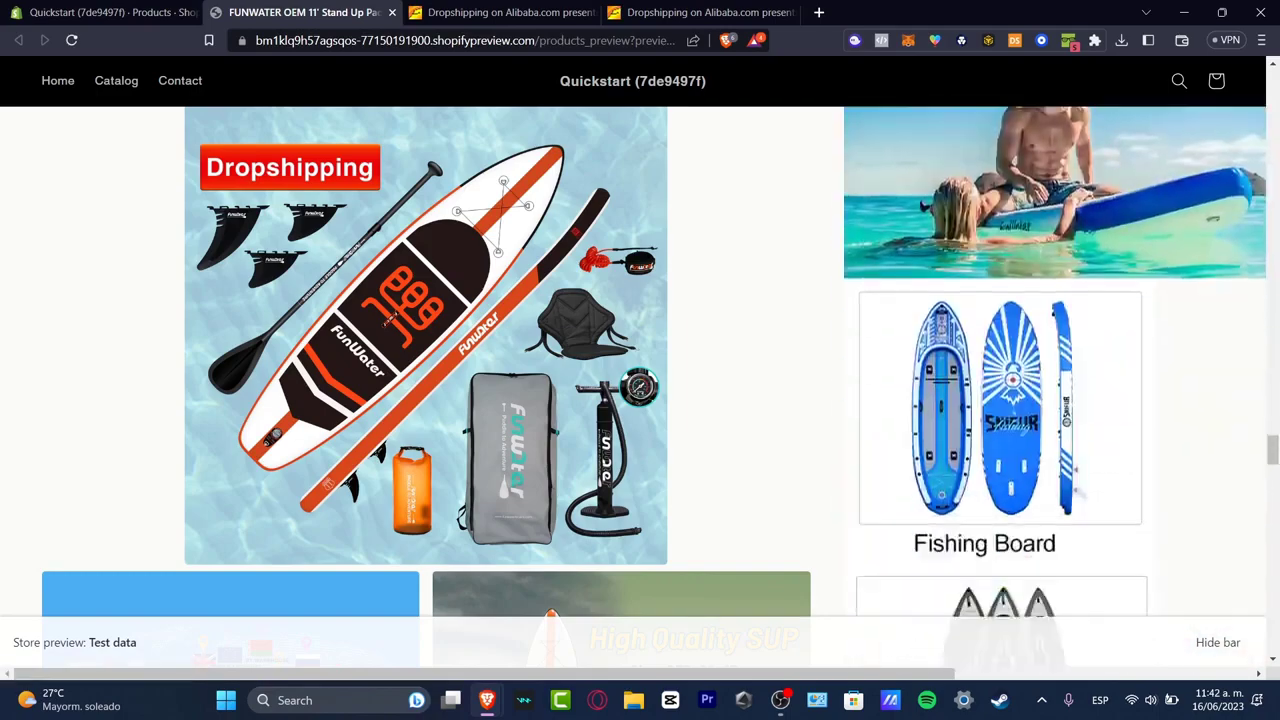
{"action": "scroll", "coordinate": [1055, 390], "scroll_direction": "down", "scroll_amount": 10}
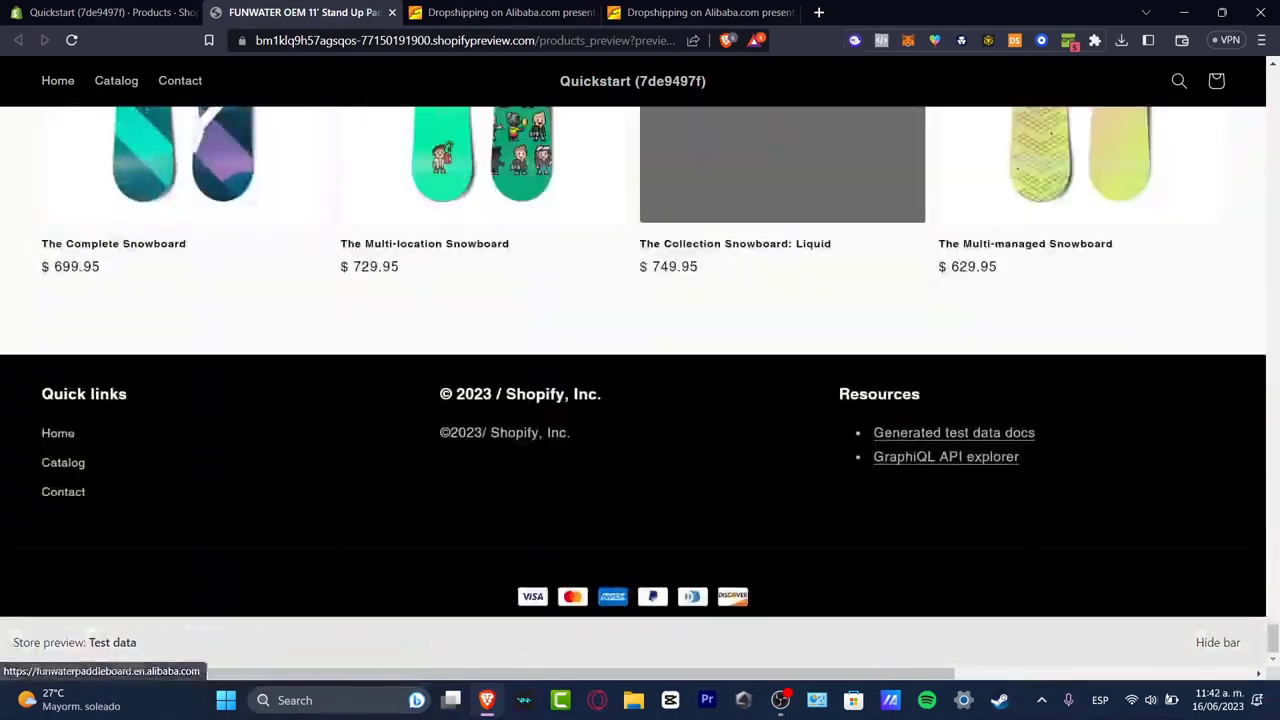
{"action": "scroll", "coordinate": [1055, 390], "scroll_direction": "up", "scroll_amount": 6}
{"action": "scroll", "coordinate": [1055, 390], "scroll_direction": "down", "scroll_amount": 5}
{"action": "scroll", "coordinate": [1055, 390], "scroll_direction": "up", "scroll_amount": 3}
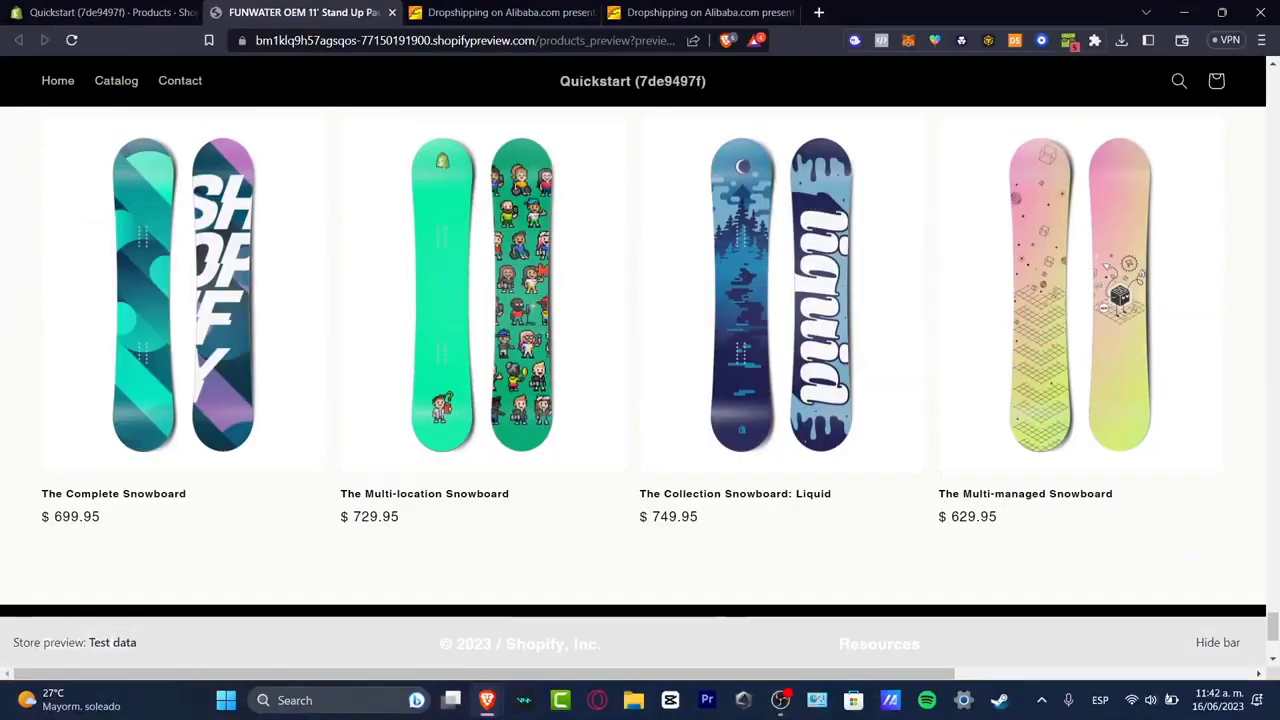
{"action": "scroll", "coordinate": [1055, 390], "scroll_direction": "up", "scroll_amount": 15}
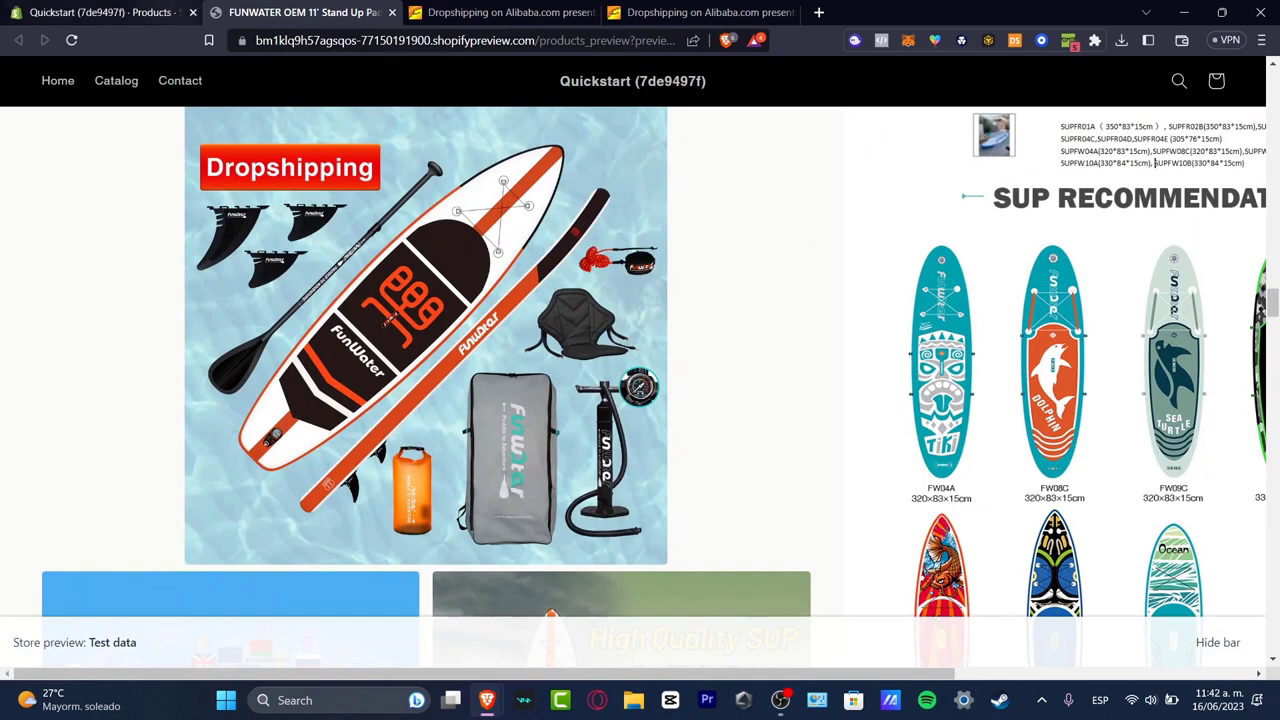
Step: Return to the Shopify admin and open the first unfulfilled order in the orders list
{"action": "left_click", "coordinate": [110, 12]}
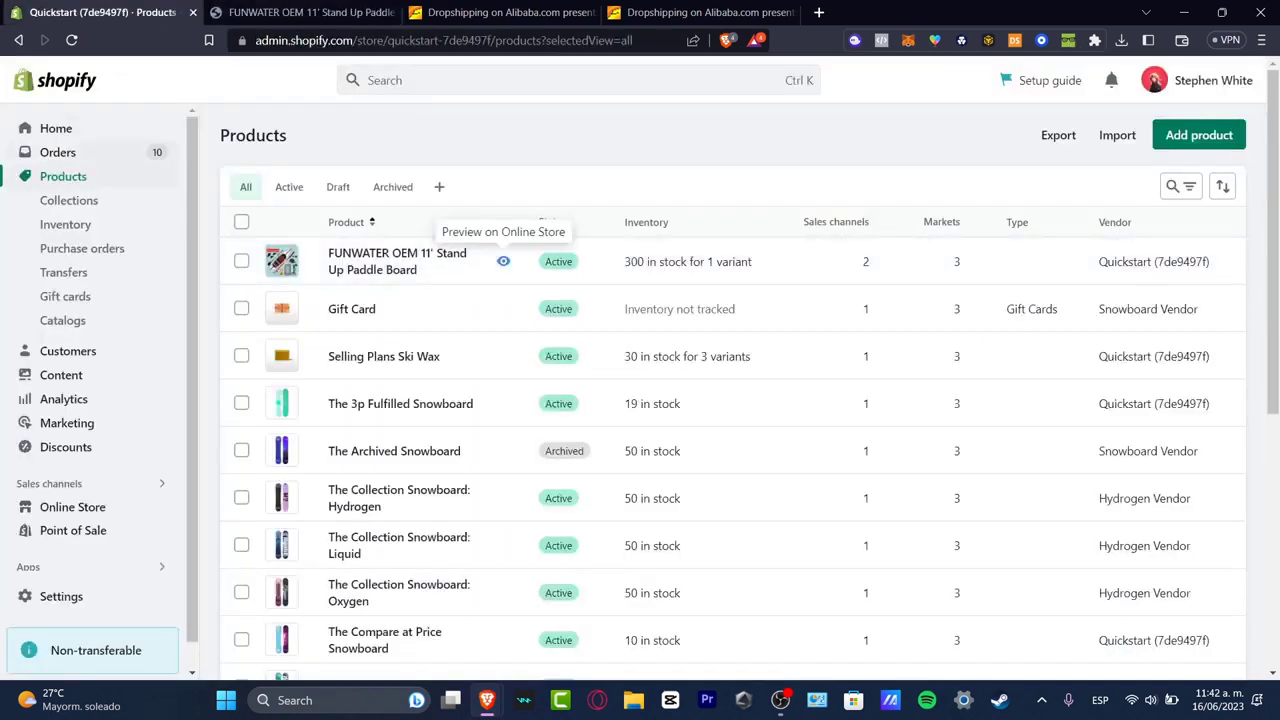
{"action": "left_click", "coordinate": [57, 152]}
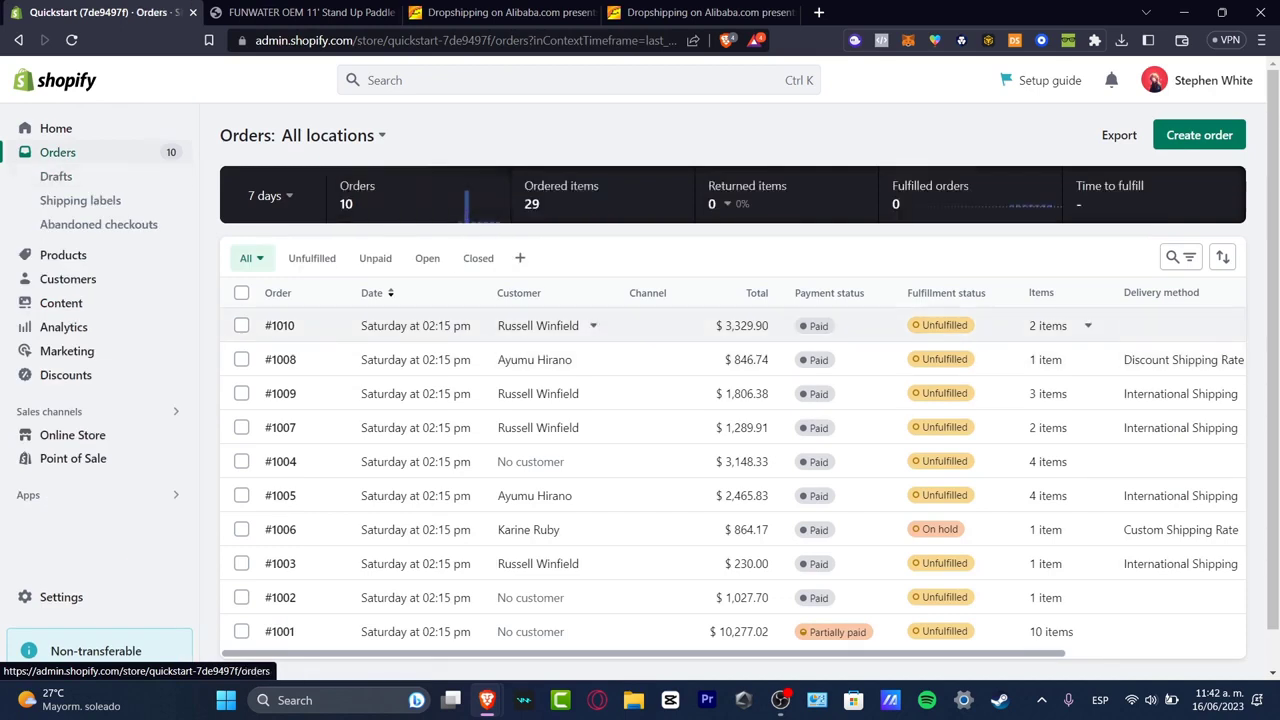
{"action": "scroll", "coordinate": [700, 510], "scroll_direction": "down", "scroll_amount": 1}
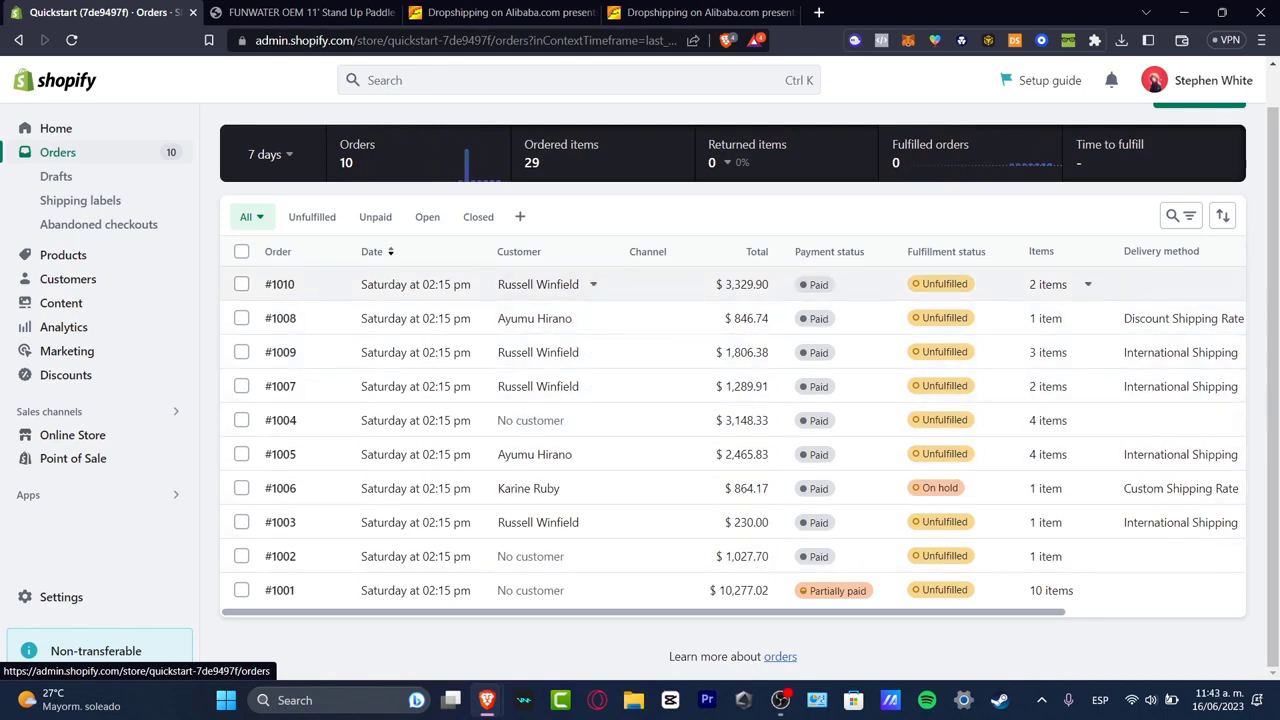
{"action": "left_click", "coordinate": [950, 284]}
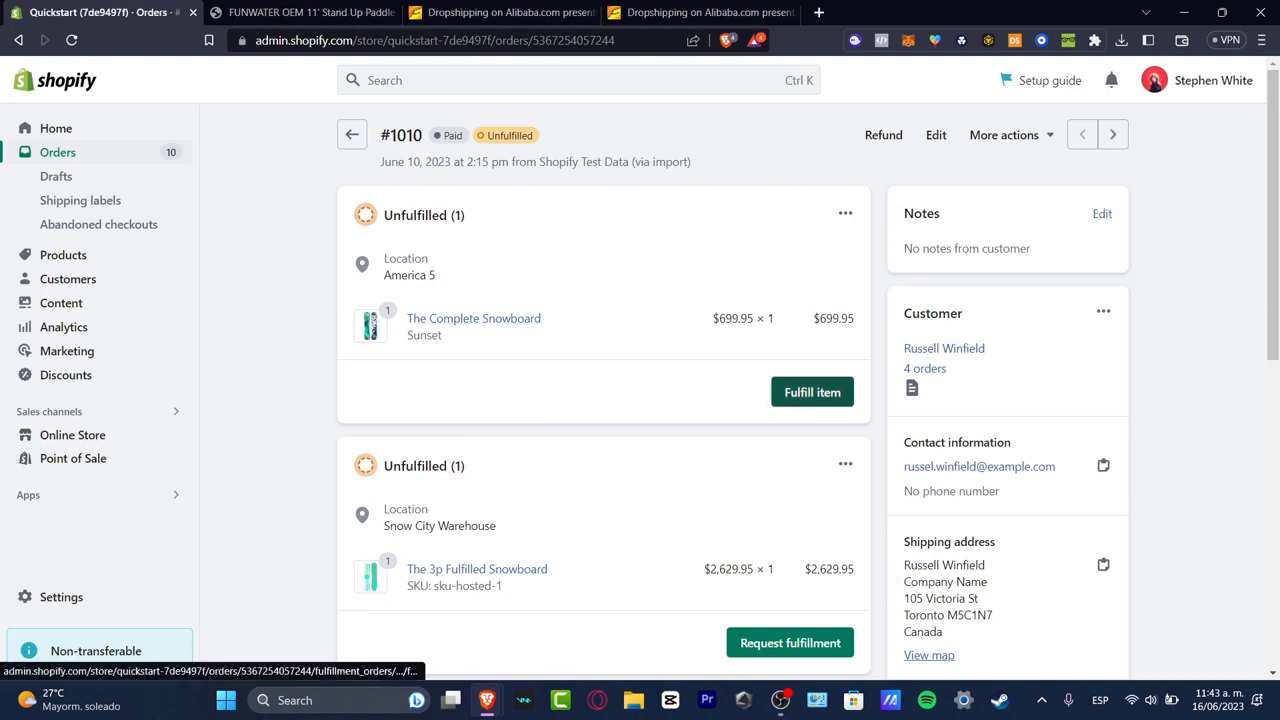
Step: Inspect the tracking number and shipping carrier fields for fulfilling The Complete Snowboard, and return to the orders list
{"action": "left_click", "coordinate": [812, 392]}
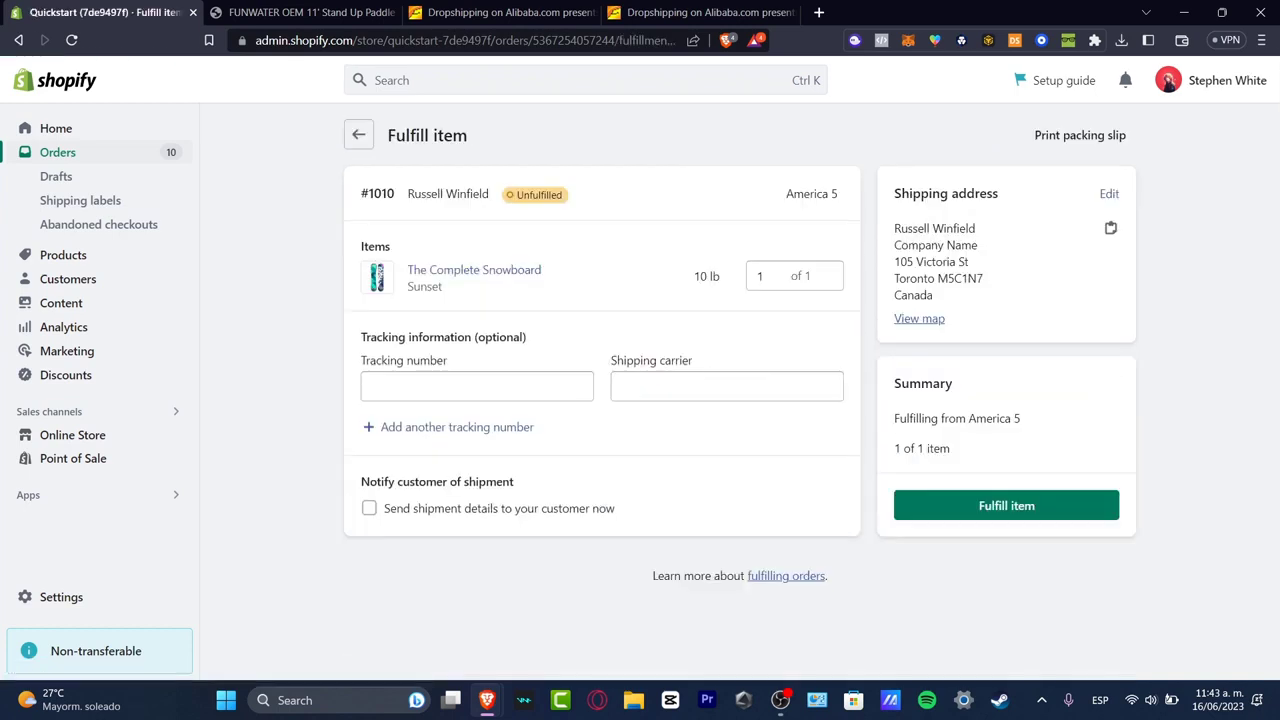
{"action": "left_click", "coordinate": [477, 386]}
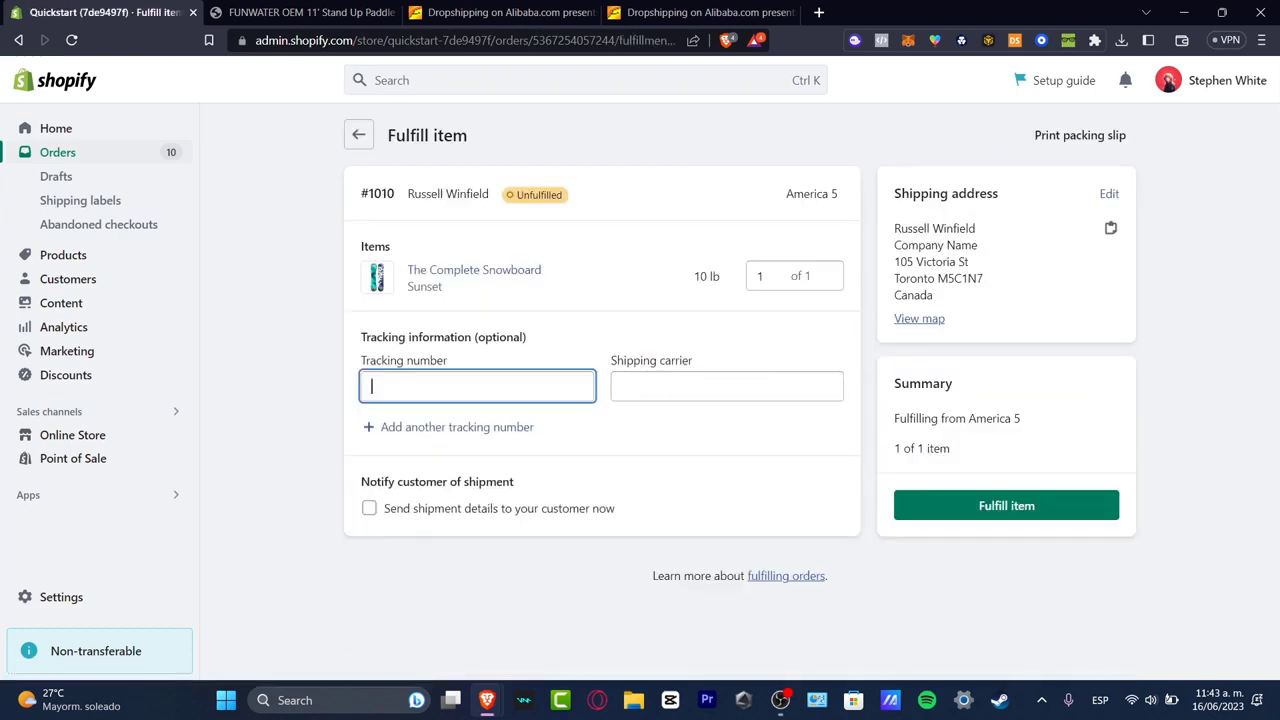
{"action": "left_click", "coordinate": [727, 386]}
{"action": "key", "text": "Escape"}
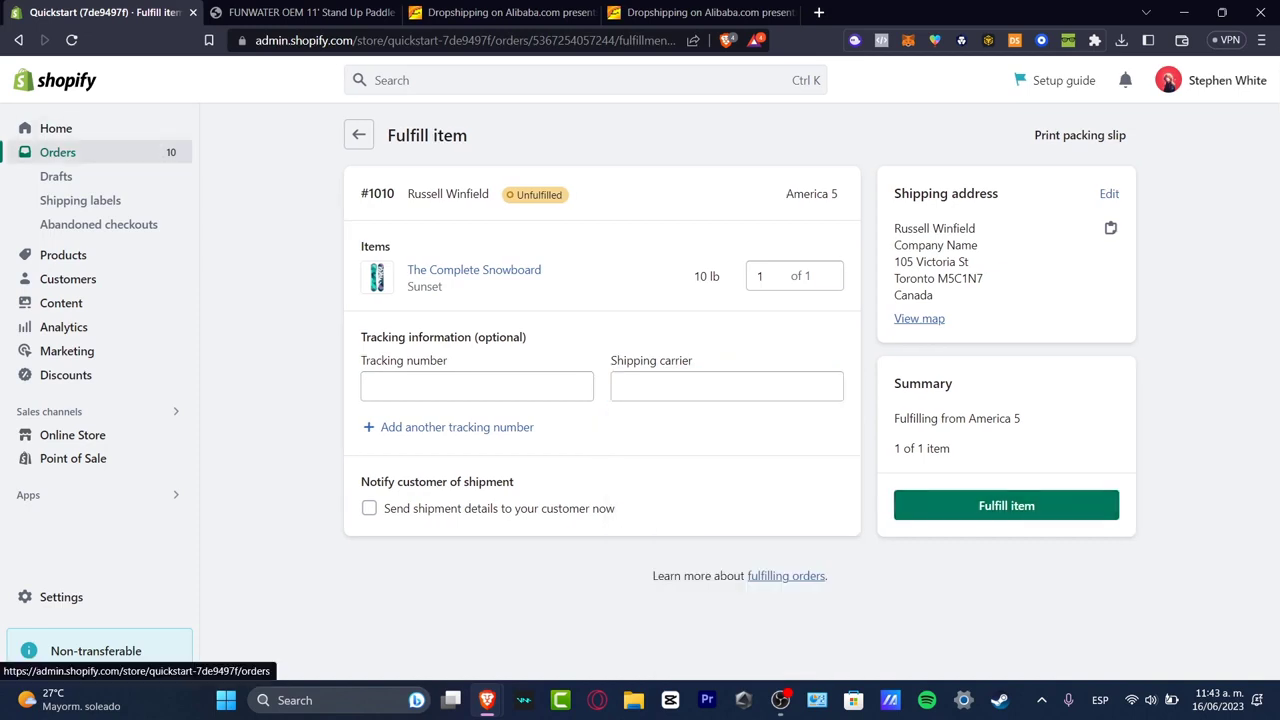
{"action": "left_click", "coordinate": [58, 152]}
Step: Switch to Alibaba.com, browse the homepage recommendations and open the all terrain electric scooter listing
{"action": "left_click", "coordinate": [305, 13]}
{"action": "left_click", "coordinate": [500, 13]}
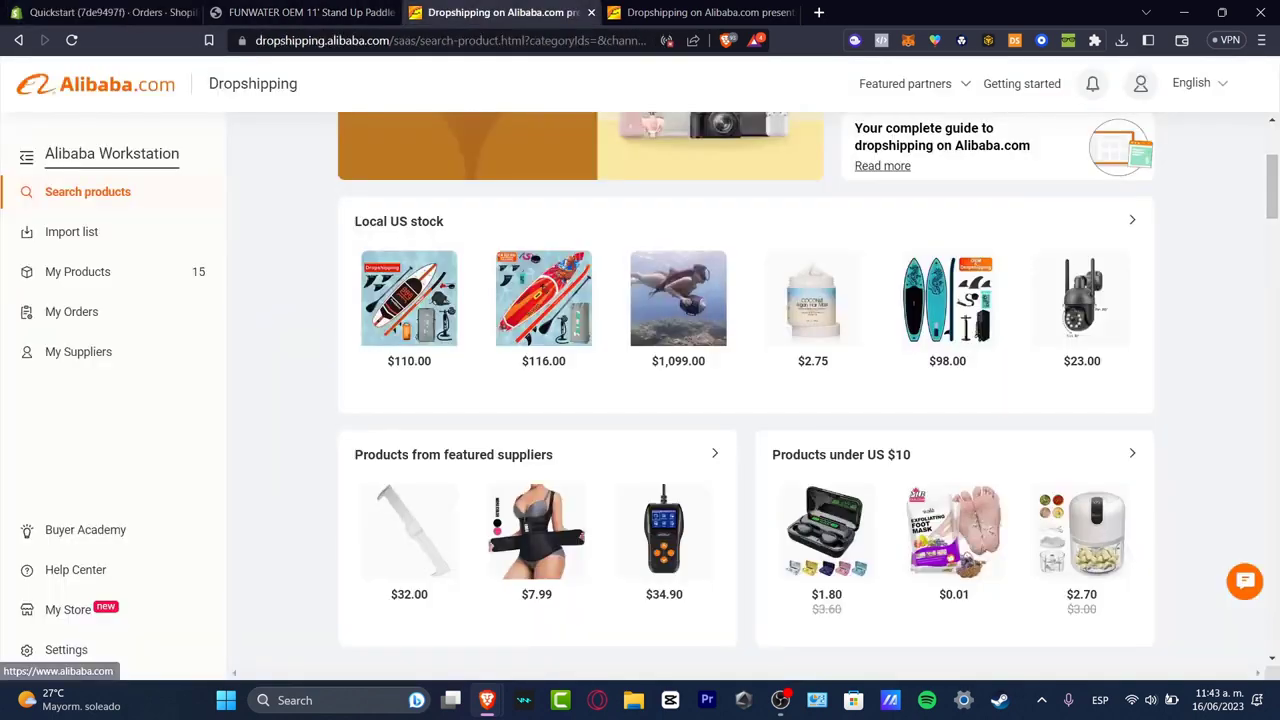
{"action": "left_click", "coordinate": [115, 85]}
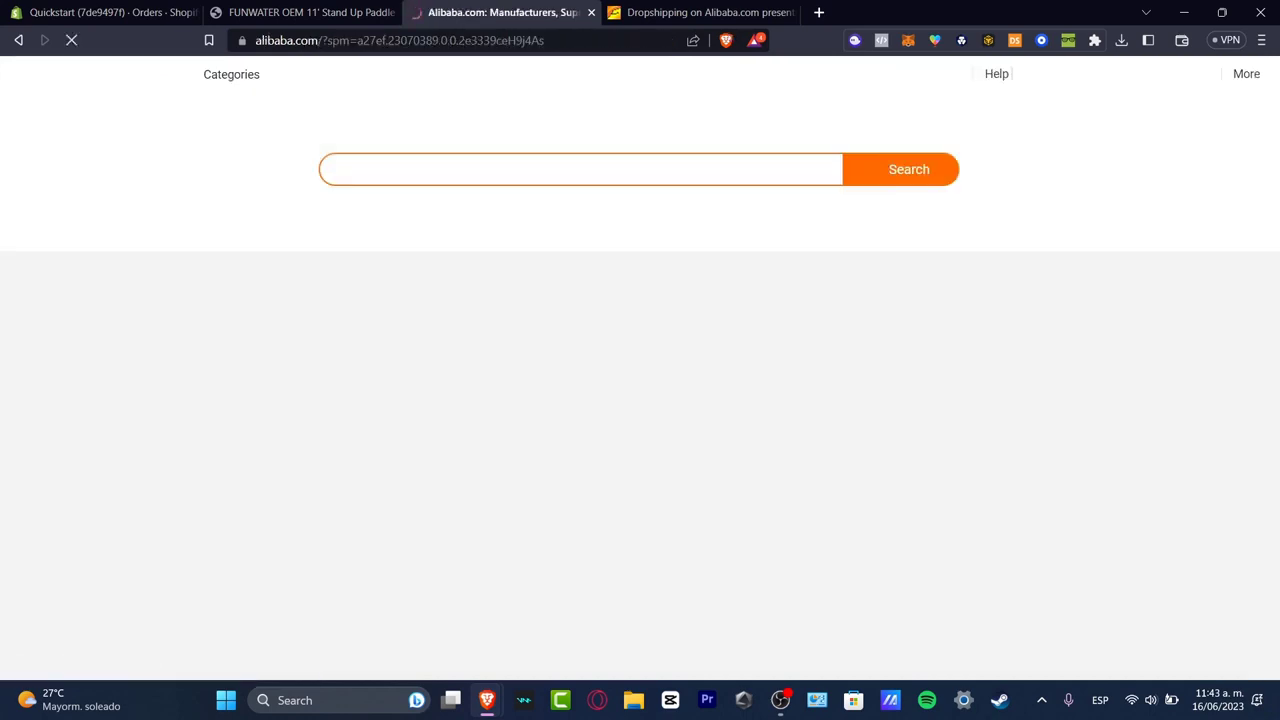
{"action": "scroll", "coordinate": [640, 360], "scroll_direction": "down", "scroll_amount": 5}
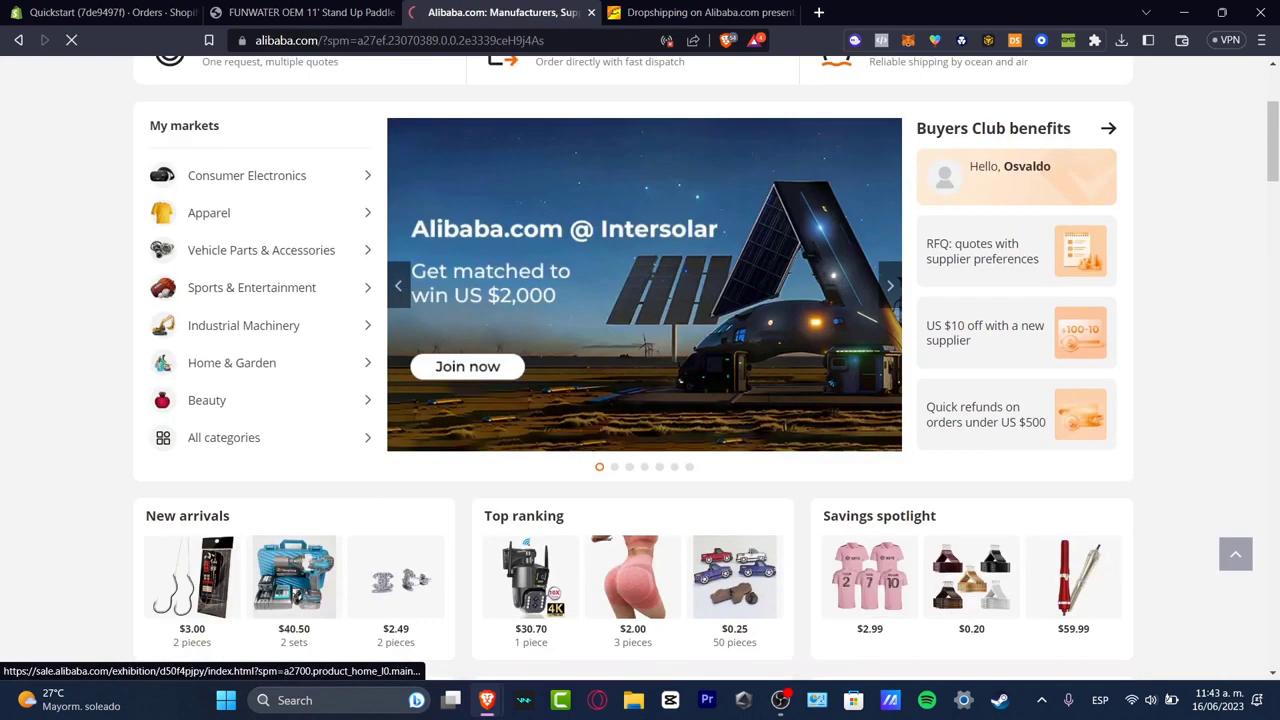
{"action": "scroll", "coordinate": [420, 490], "scroll_direction": "down", "scroll_amount": 6}
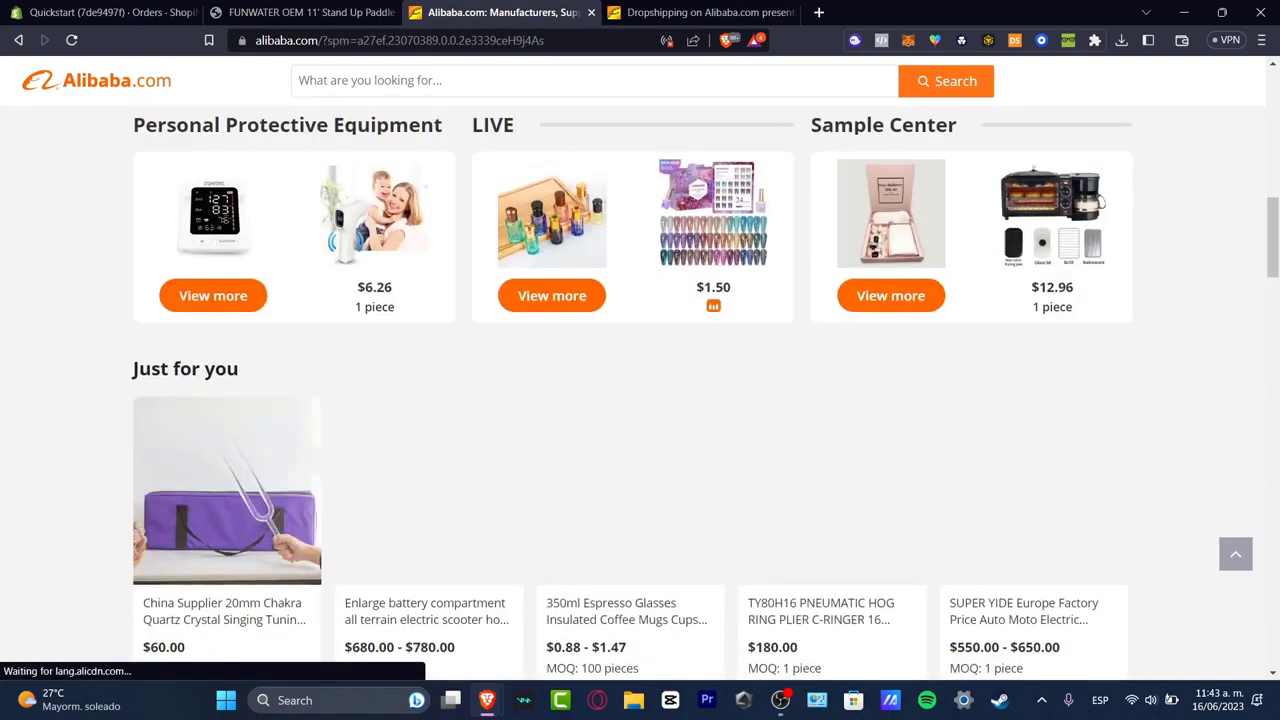
{"action": "scroll", "coordinate": [420, 490], "scroll_direction": "up", "scroll_amount": 4}
{"action": "scroll", "coordinate": [420, 490], "scroll_direction": "down", "scroll_amount": 3}
{"action": "left_click", "coordinate": [420, 490]}
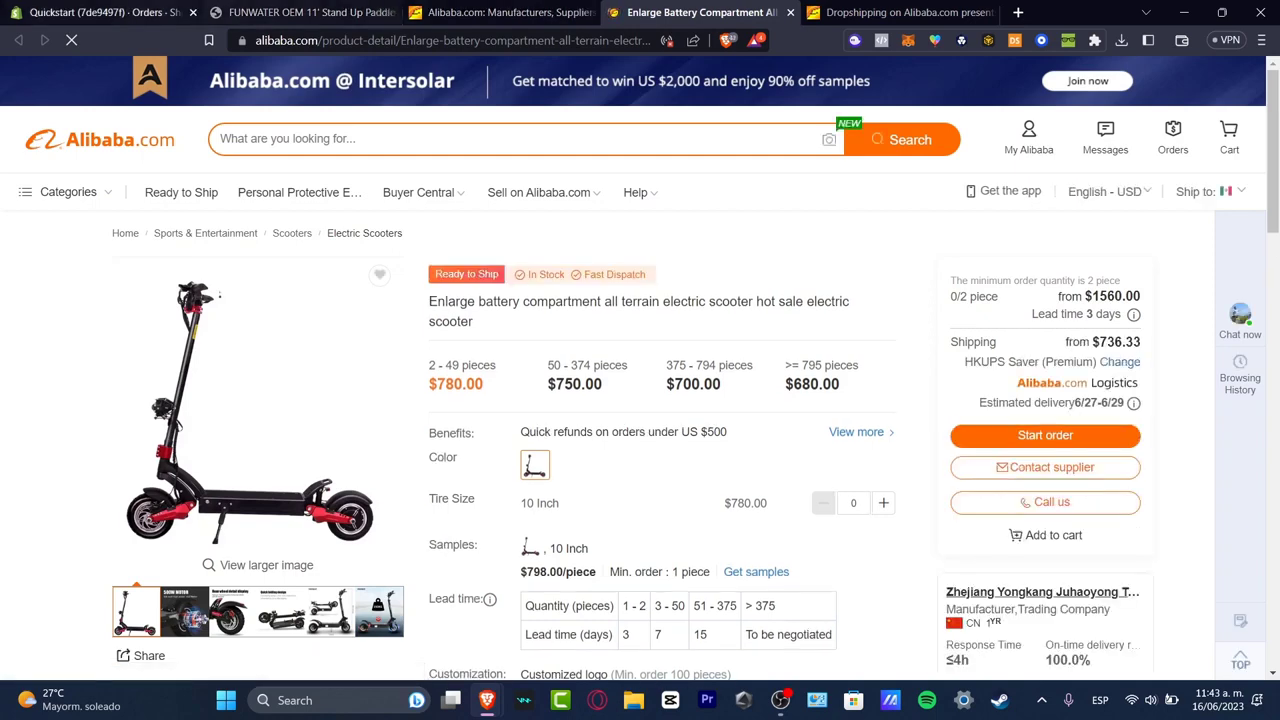
Step: Review the electric scooter listing's price tiers, samples, lead times and purchase details
{"action": "left_click", "coordinate": [112, 13]}
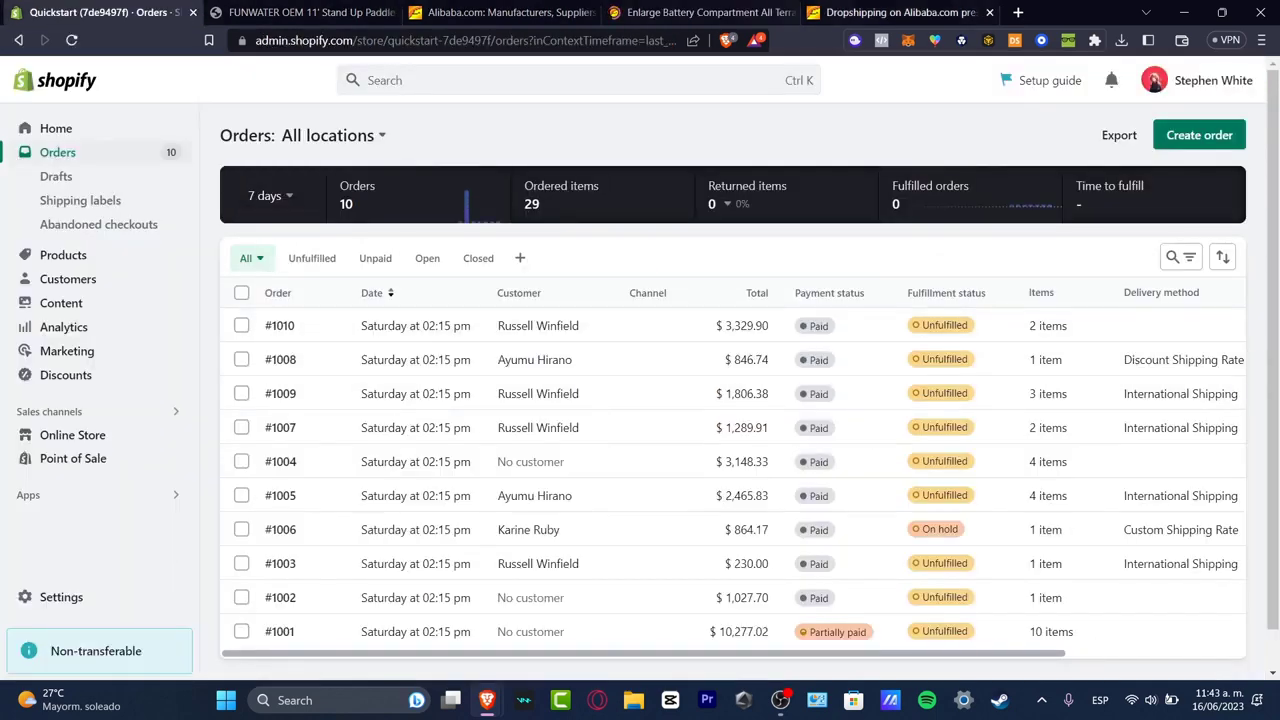
{"action": "left_click", "coordinate": [905, 12]}
{"action": "left_click", "coordinate": [705, 12]}
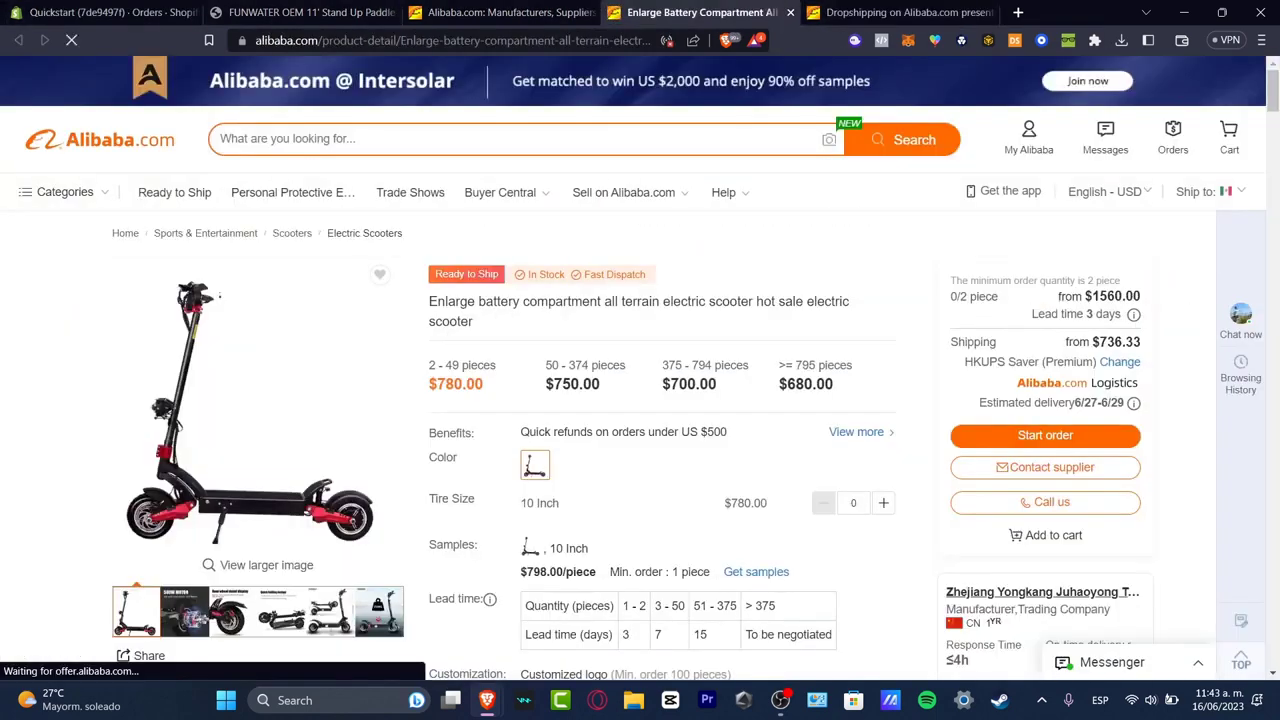
{"action": "scroll", "coordinate": [640, 400], "scroll_direction": "down", "scroll_amount": 3}
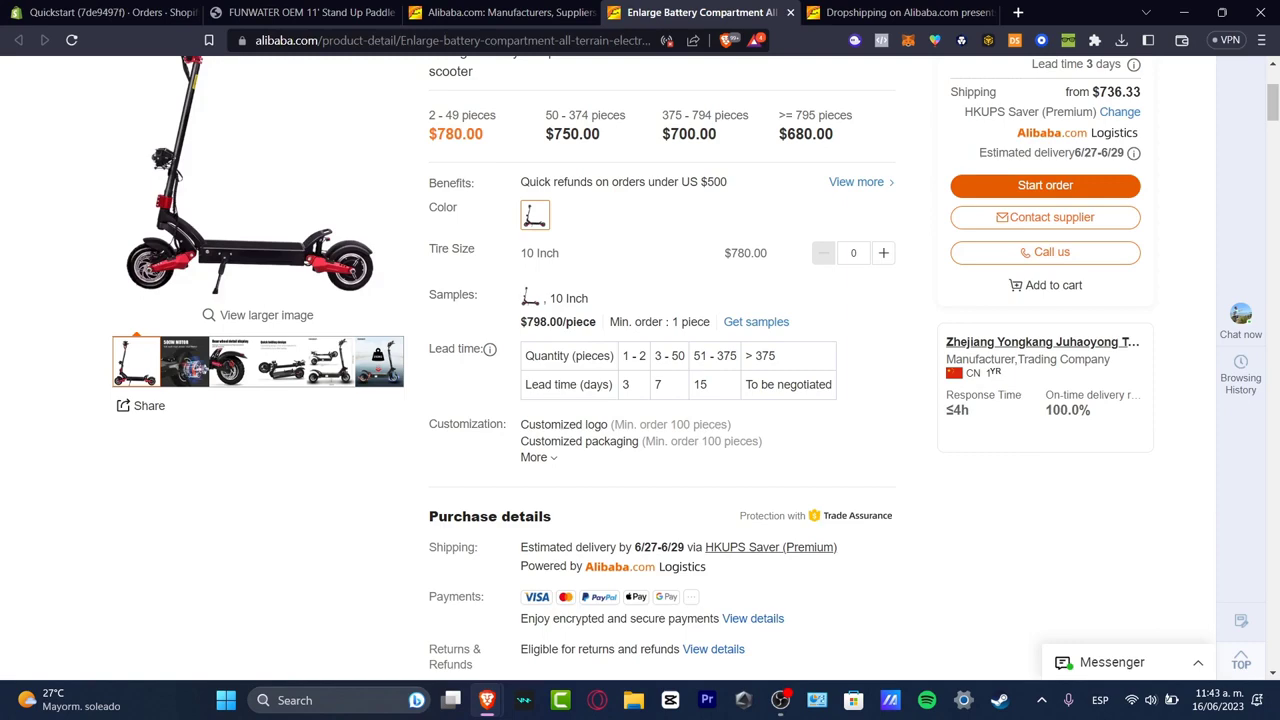
{"action": "scroll", "coordinate": [858, 432], "scroll_direction": "up", "scroll_amount": 3}
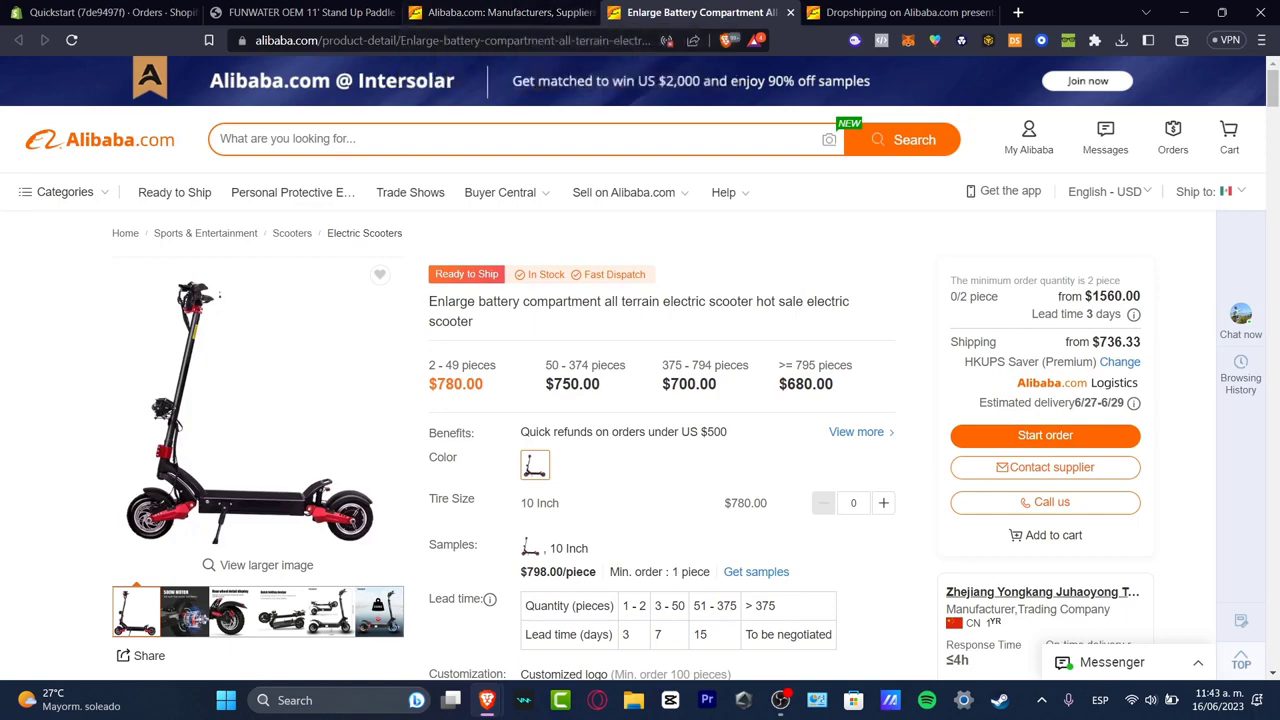
{"action": "left_click", "coordinate": [500, 12]}
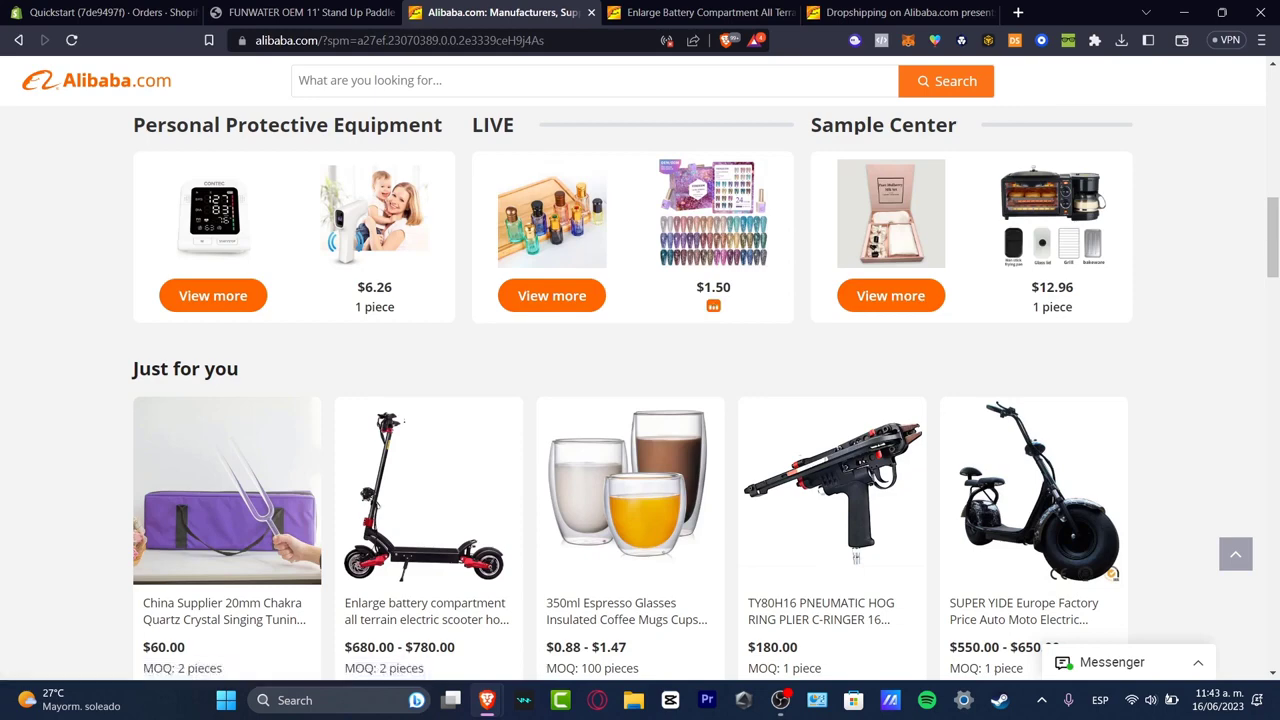
{"action": "left_click", "coordinate": [900, 12]}
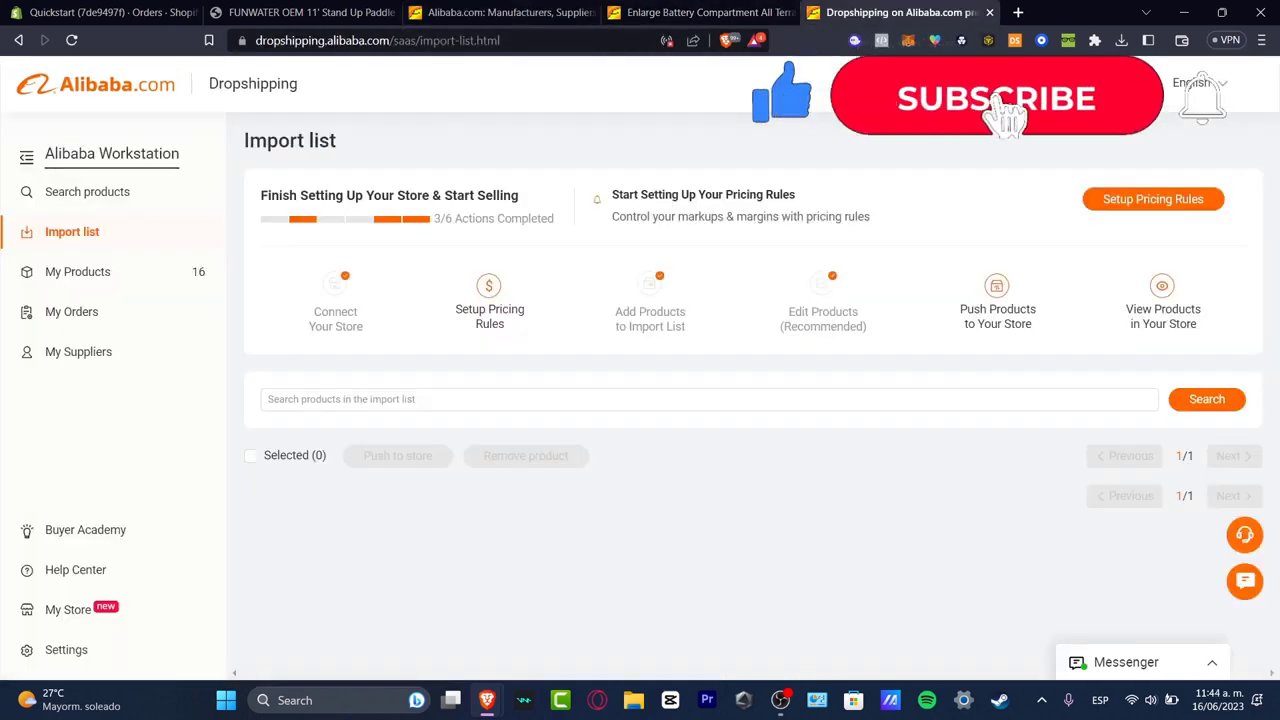
{"action": "left_click", "coordinate": [690, 12]}
{"action": "left_click", "coordinate": [500, 12]}
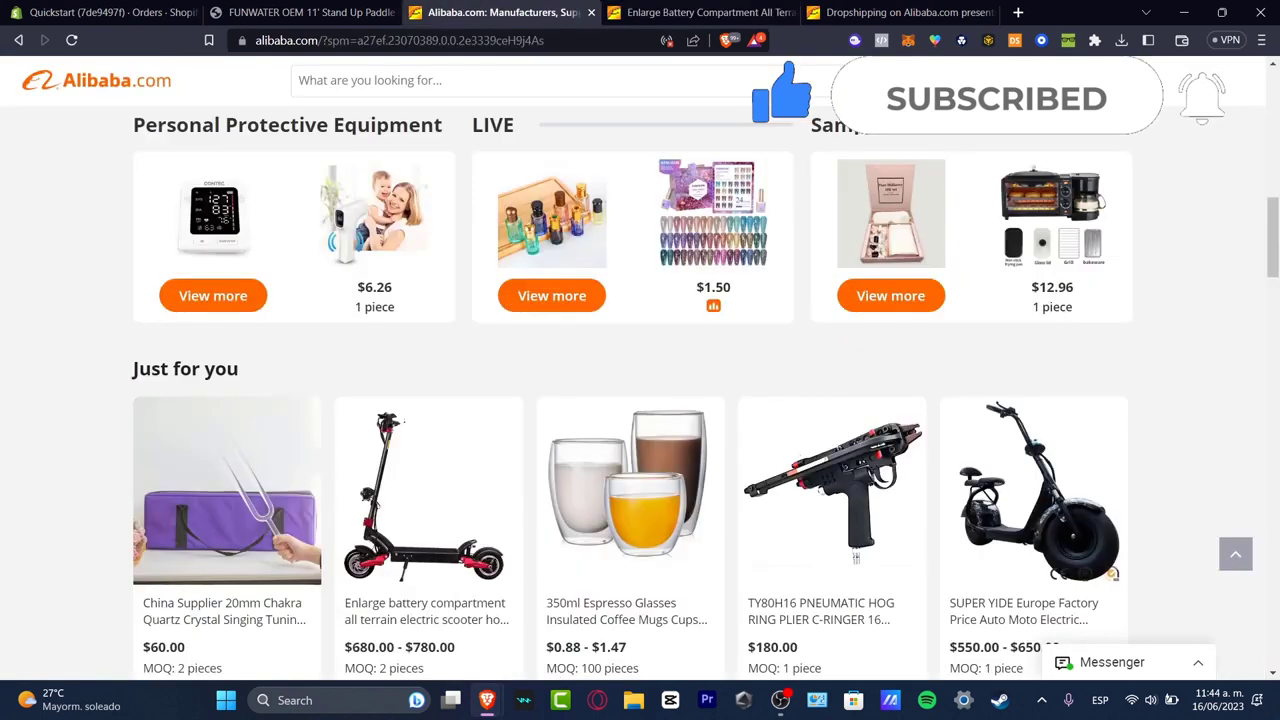
{"action": "left_click", "coordinate": [300, 12]}
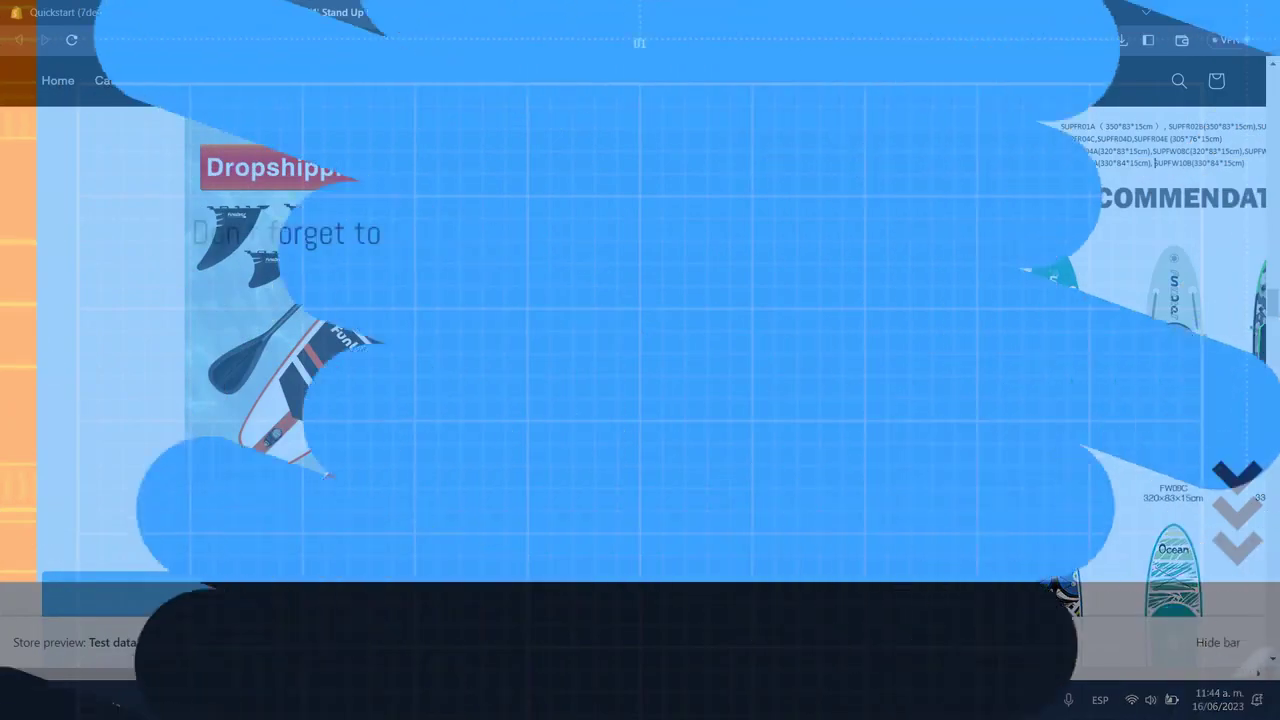